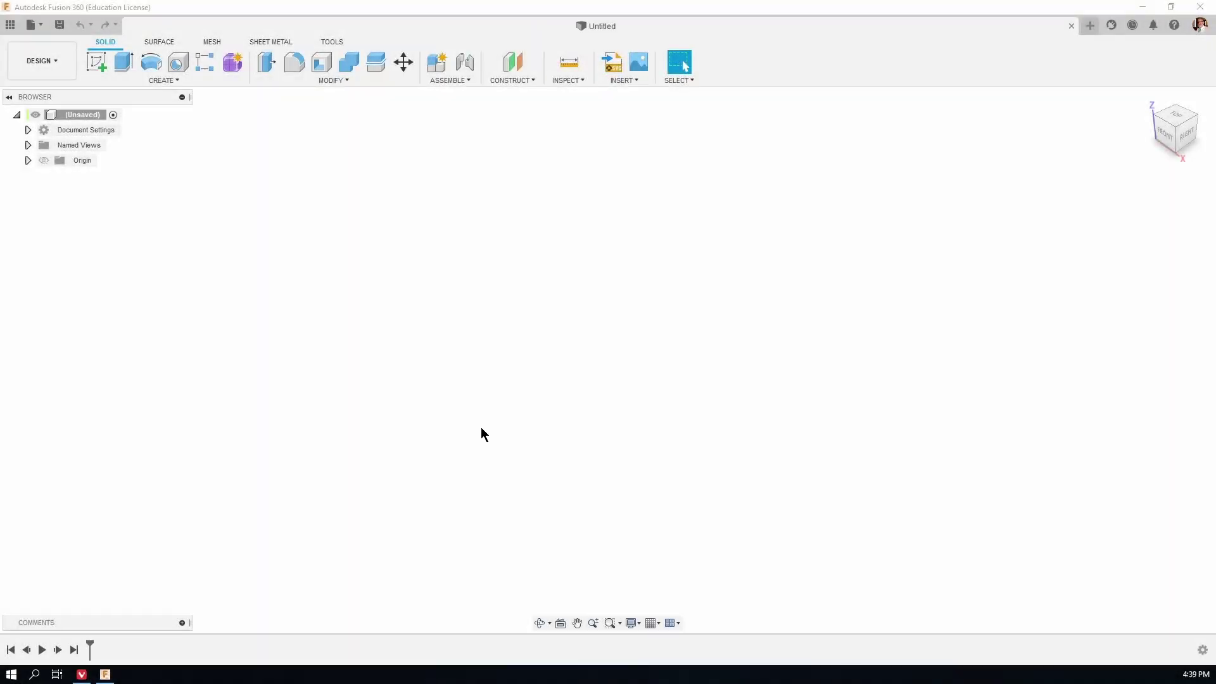
# Save the design as Part 3 in the 16 Parts folder and make the origin planes visible.
pyautogui.click(60, 25)
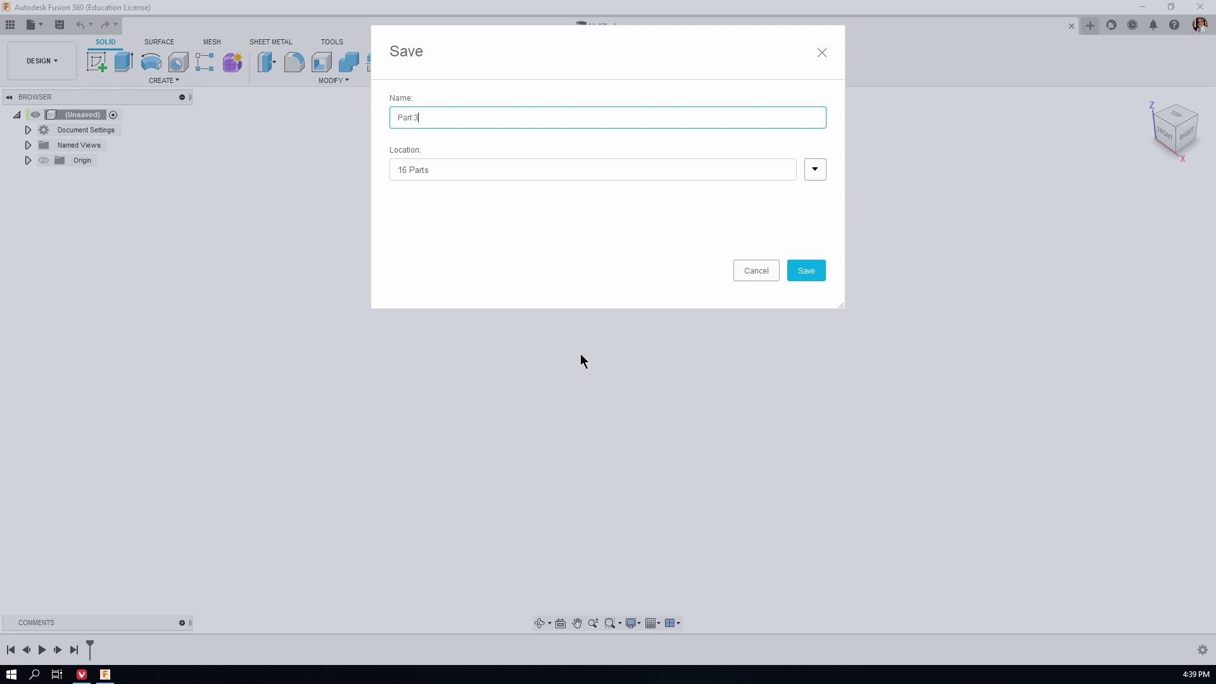
pyautogui.click(806, 270)
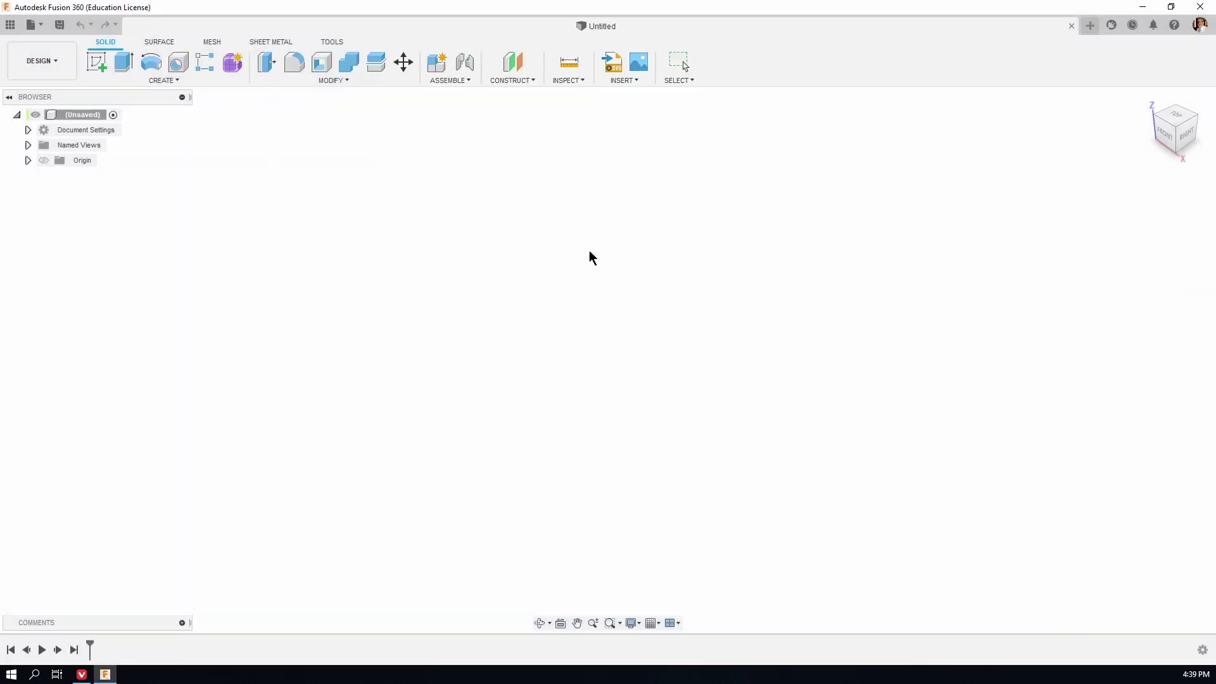
pyautogui.click(43, 161)
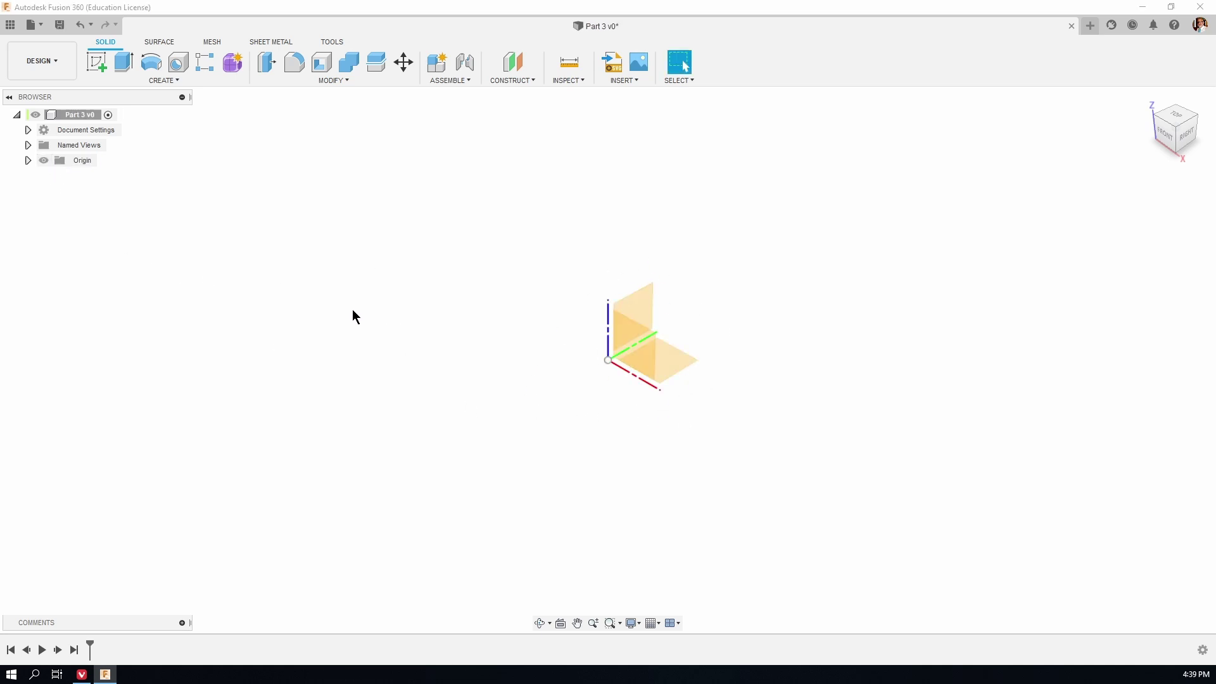
pyautogui.rightClick(87, 114)
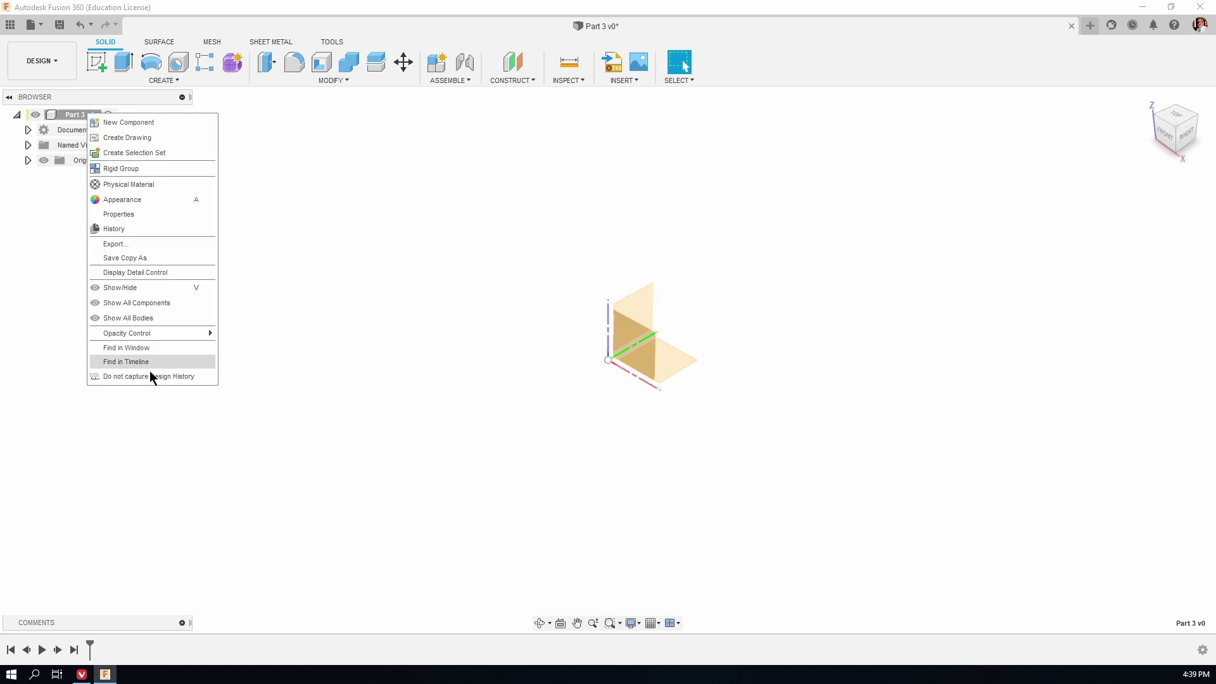
pyautogui.click(355, 585)
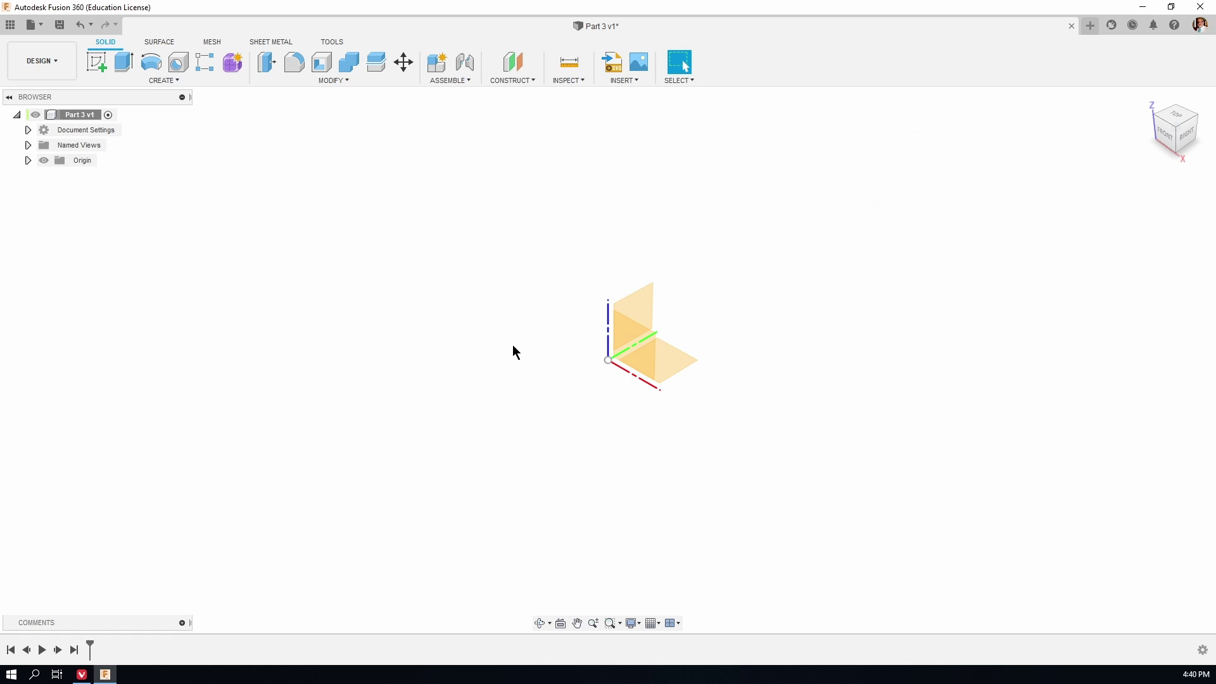
# Start a new sketch on the XZ (front) origin plane and get the Line tool ready.
pyautogui.click(96, 61)
pyautogui.click(641, 348)
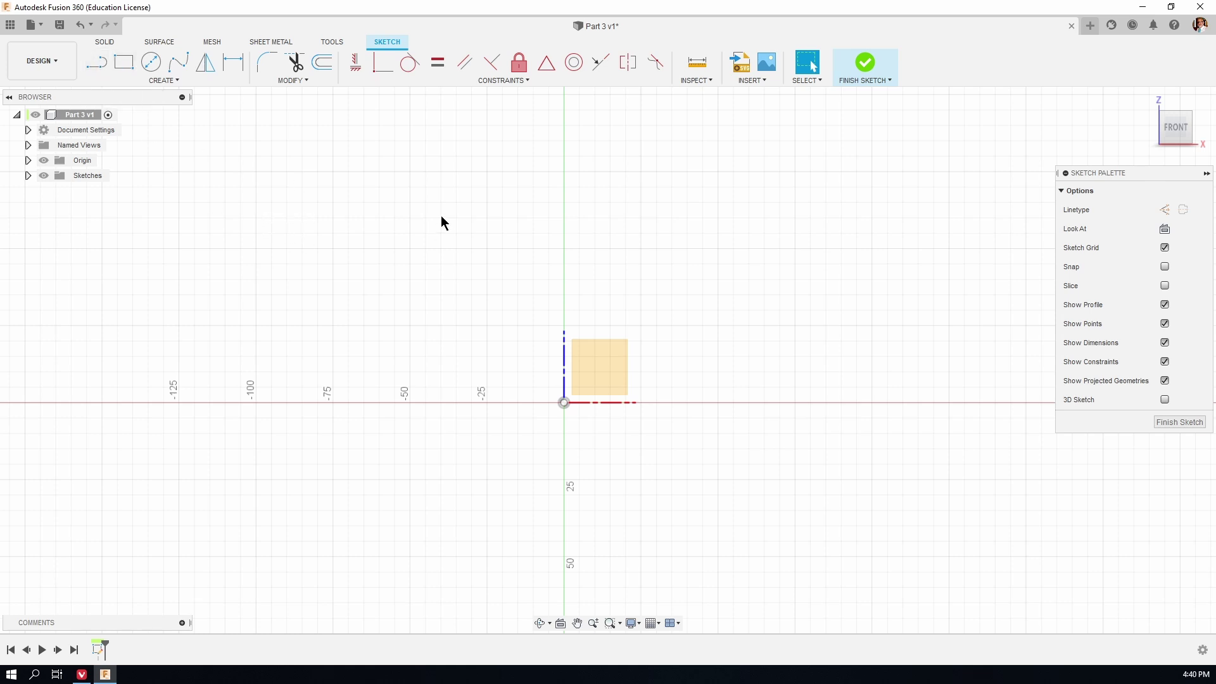
pyautogui.press('l')
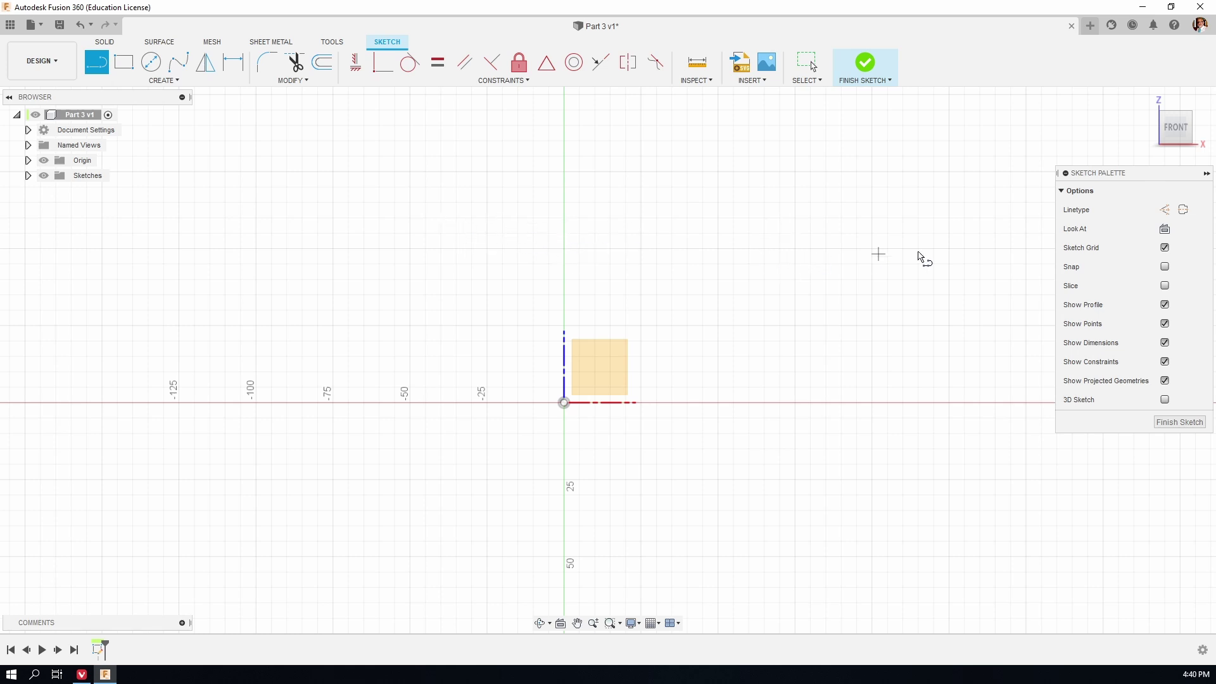
# Draw a vertical construction line about 128 mm long down the sketch.
pyautogui.click(1166, 209)
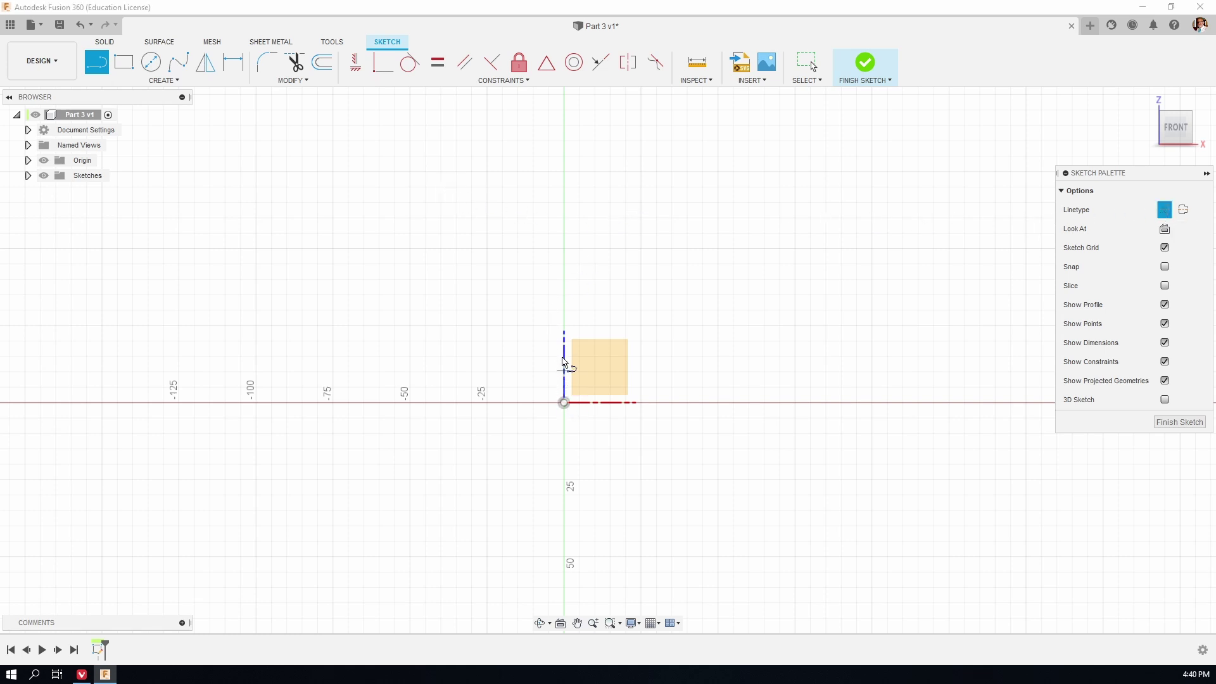
pyautogui.click(531, 185)
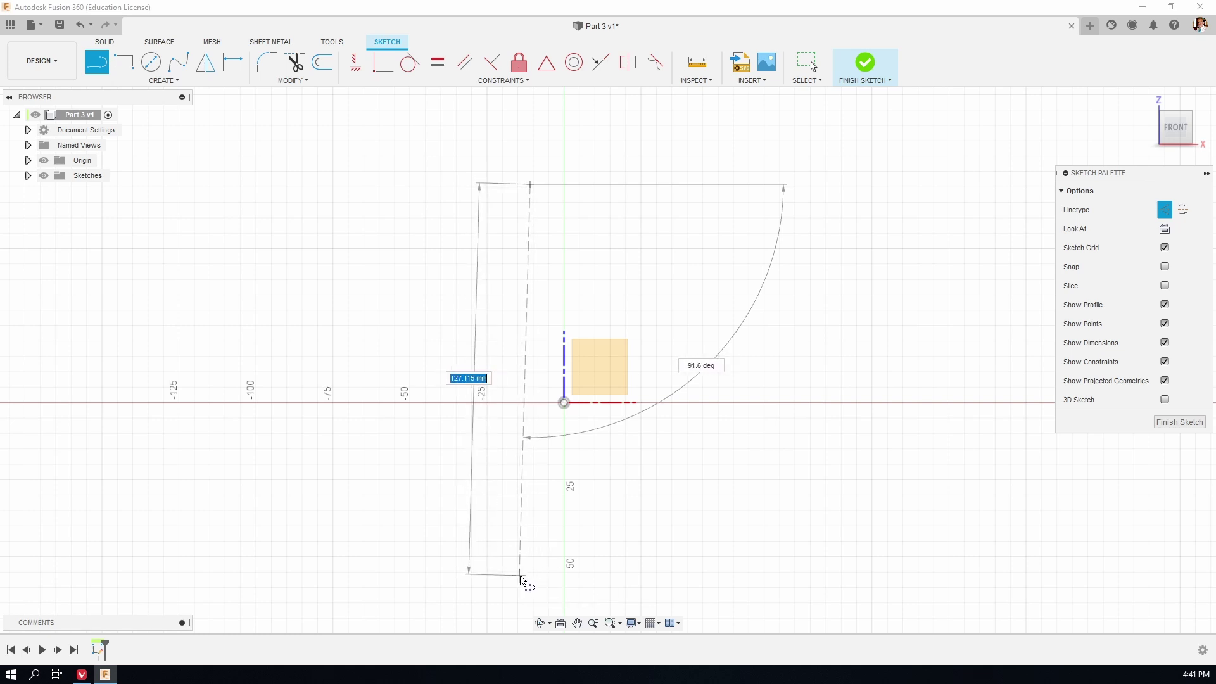
pyautogui.click(530, 577)
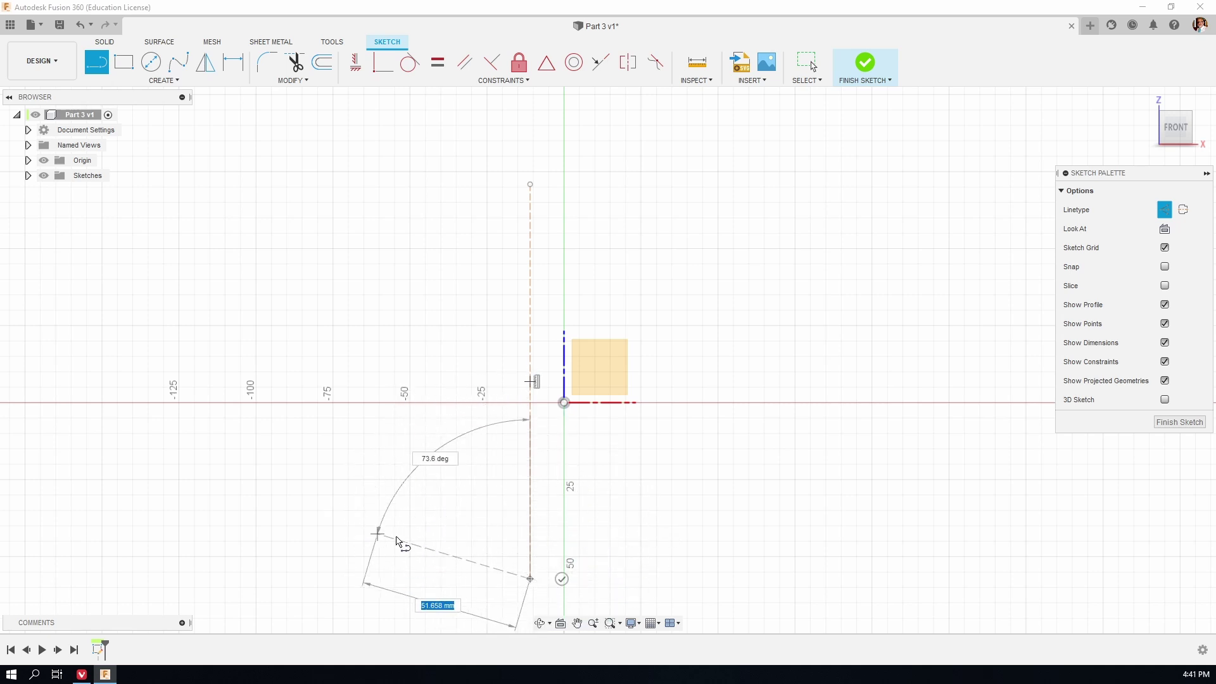
pyautogui.click(565, 578)
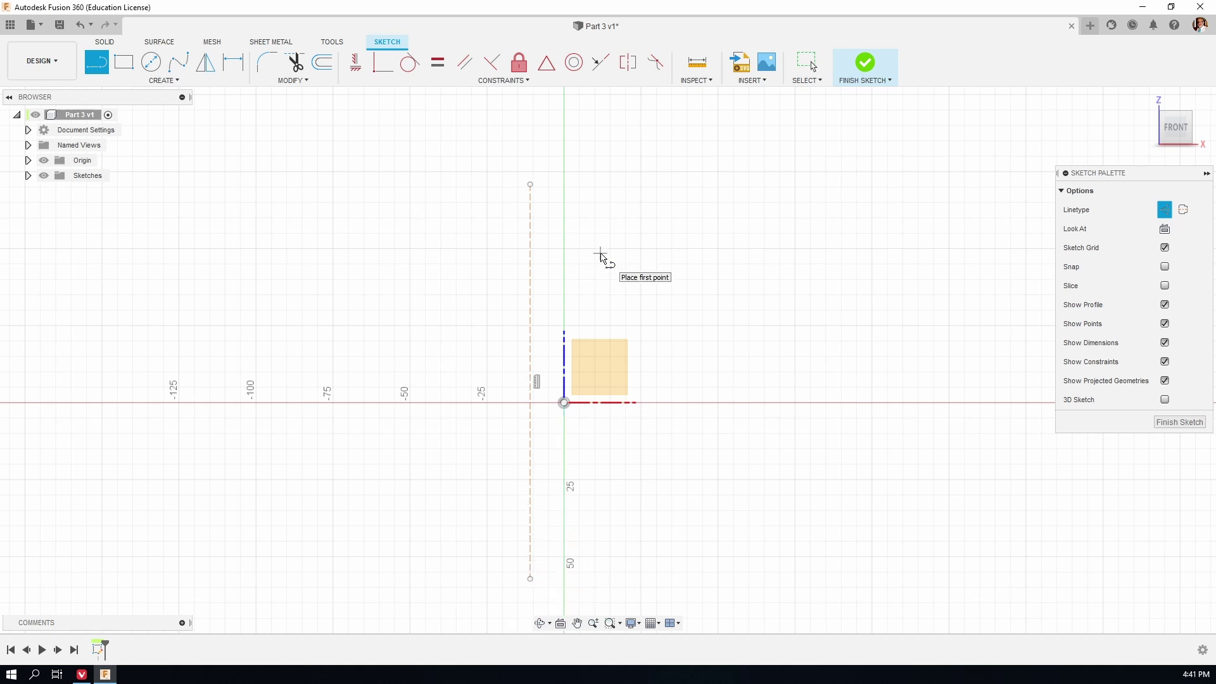
pyautogui.press('Escape')
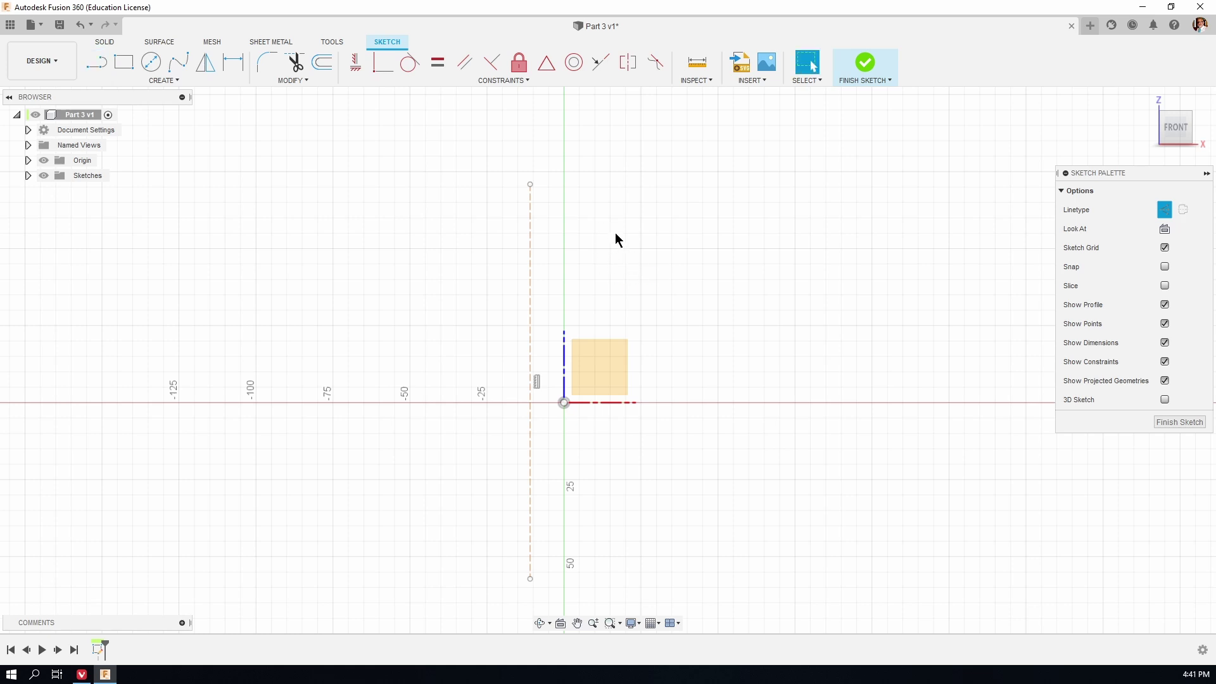
# Make the construction line coincident with the origin so it lies on the vertical axis.
pyautogui.click(381, 64)
pyautogui.click(530, 264)
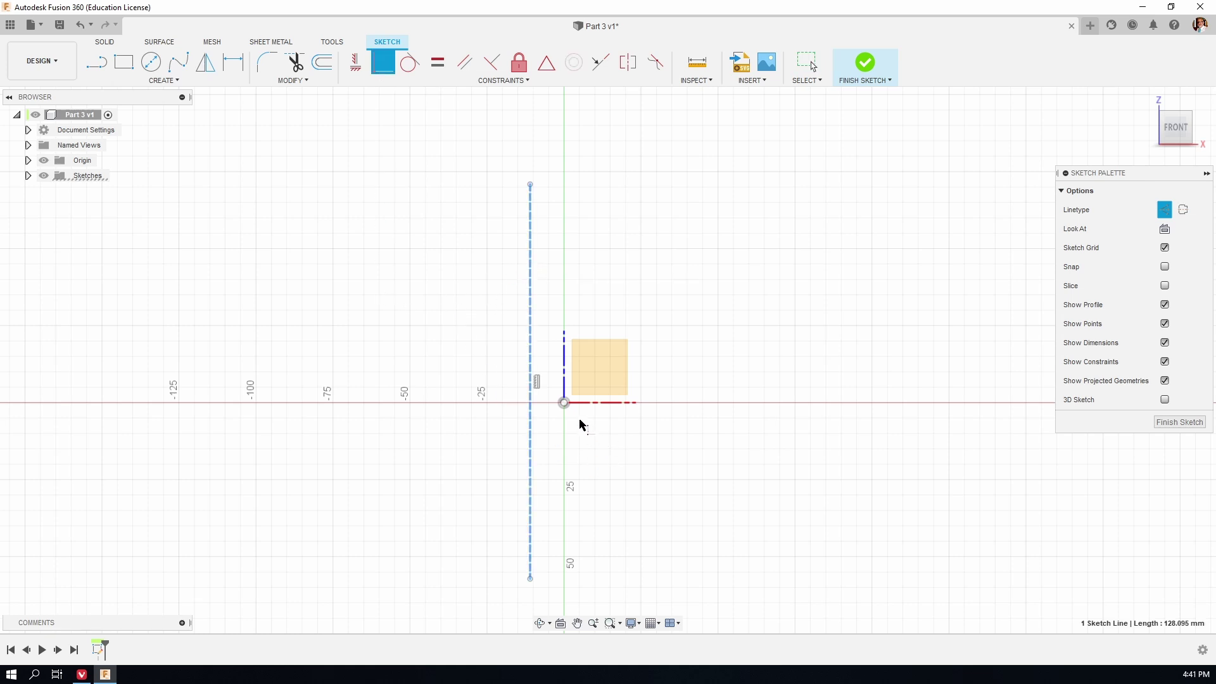
pyautogui.click(564, 404)
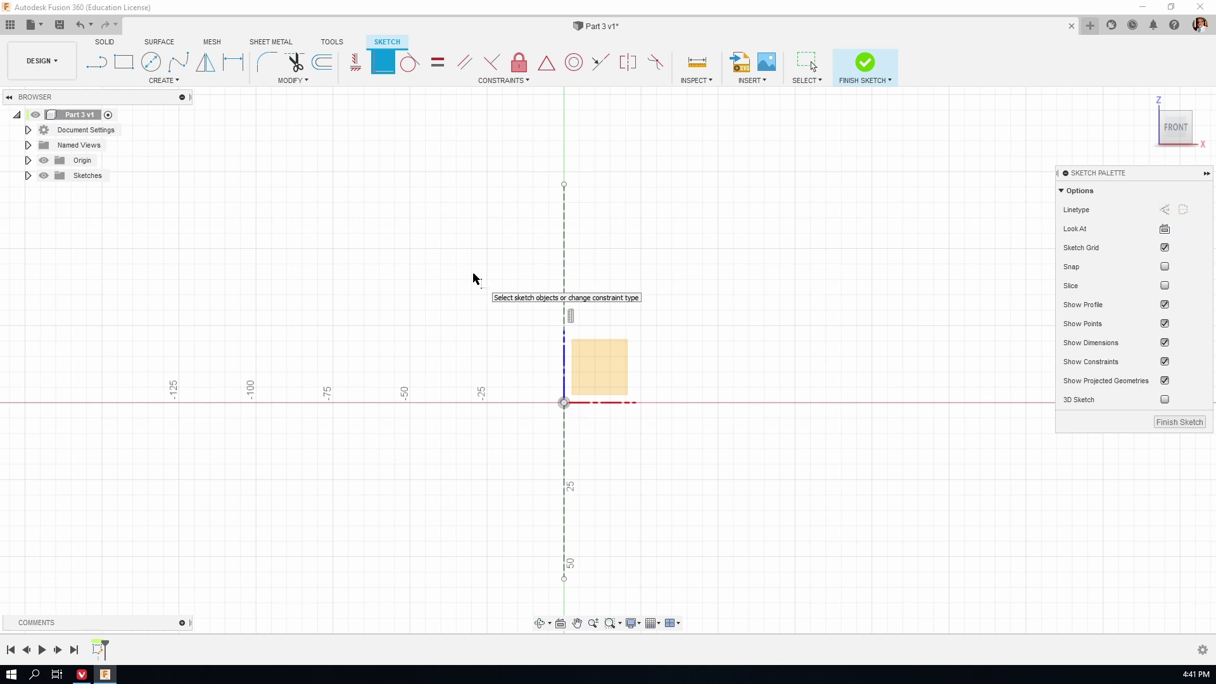
pyautogui.press('Escape')
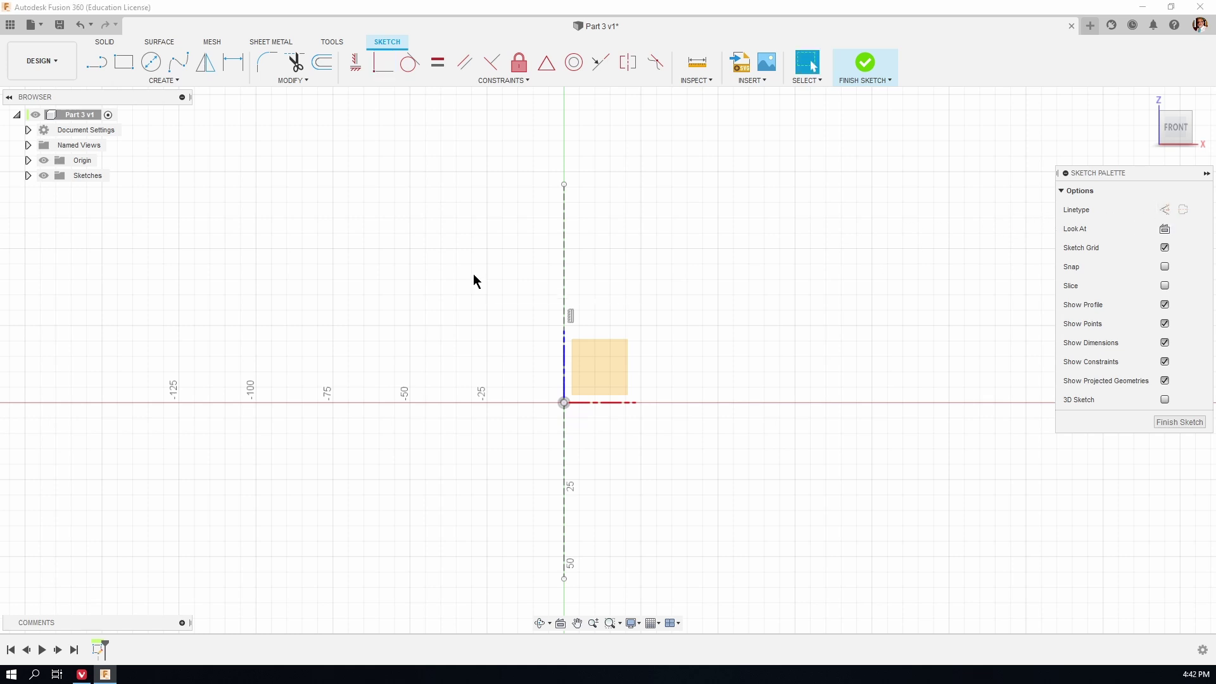
pyautogui.press('l')
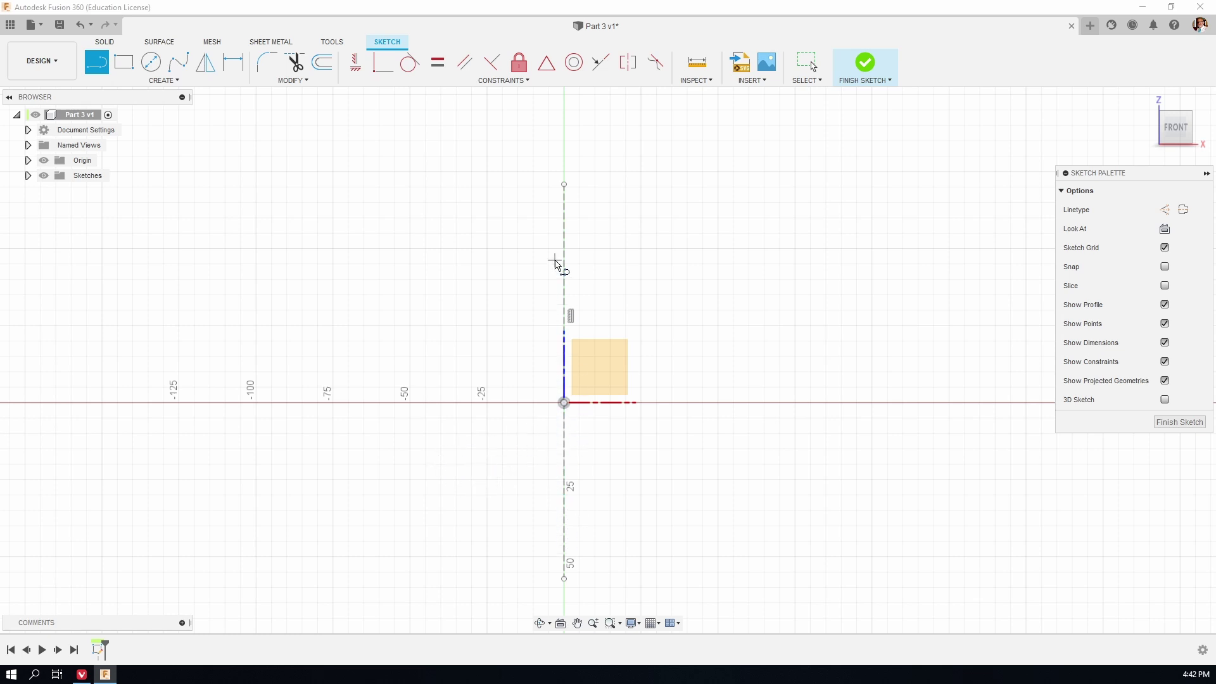
# Draw a horizontal base from the axis, a short left edge and a slanted edge rising right.
pyautogui.click(564, 520)
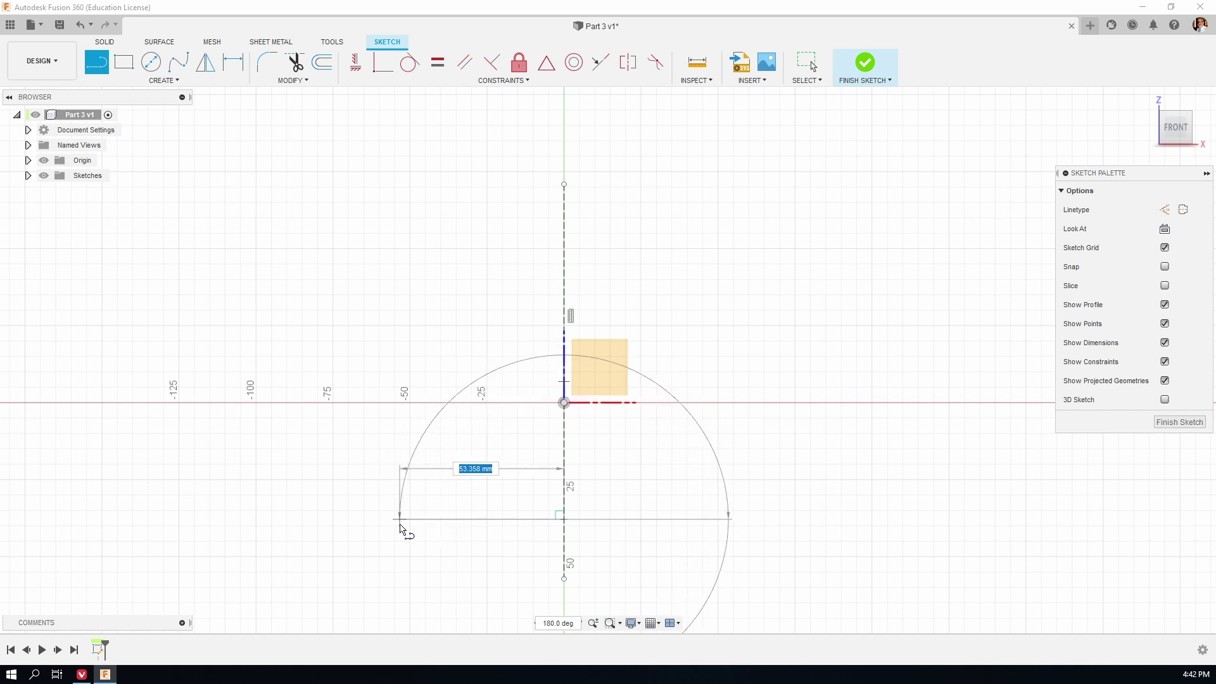
pyautogui.click(394, 519)
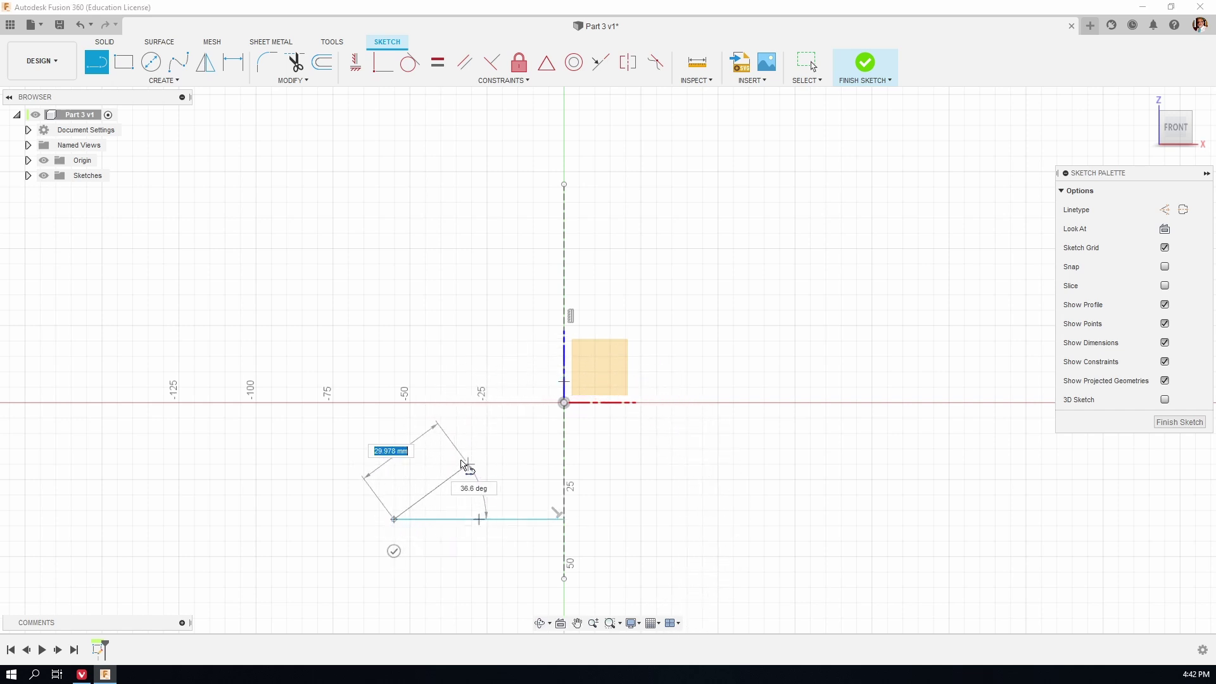
pyautogui.click(394, 474)
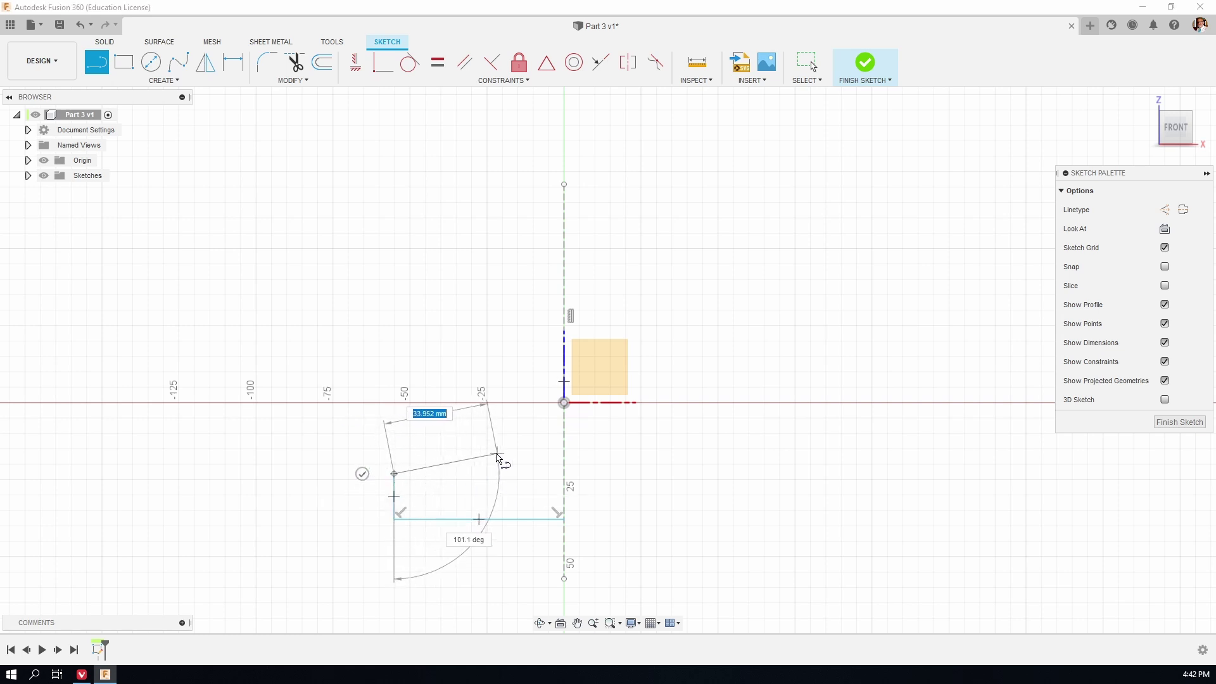
pyautogui.click(480, 458)
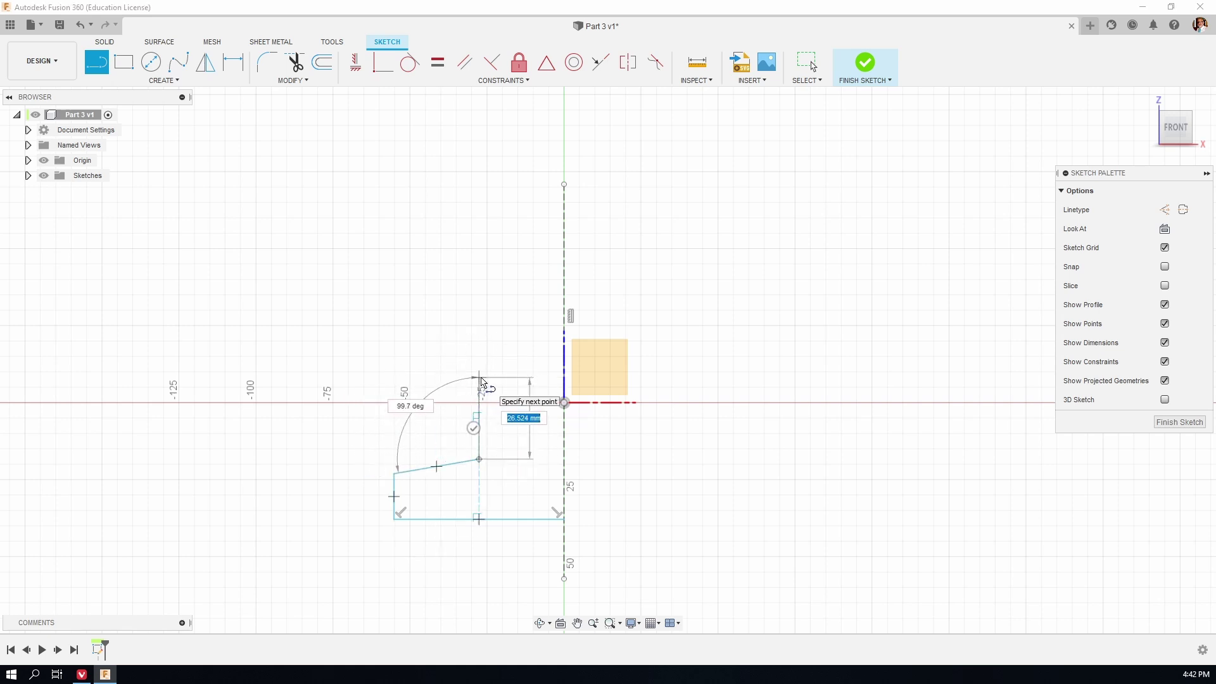
pyautogui.click(480, 378)
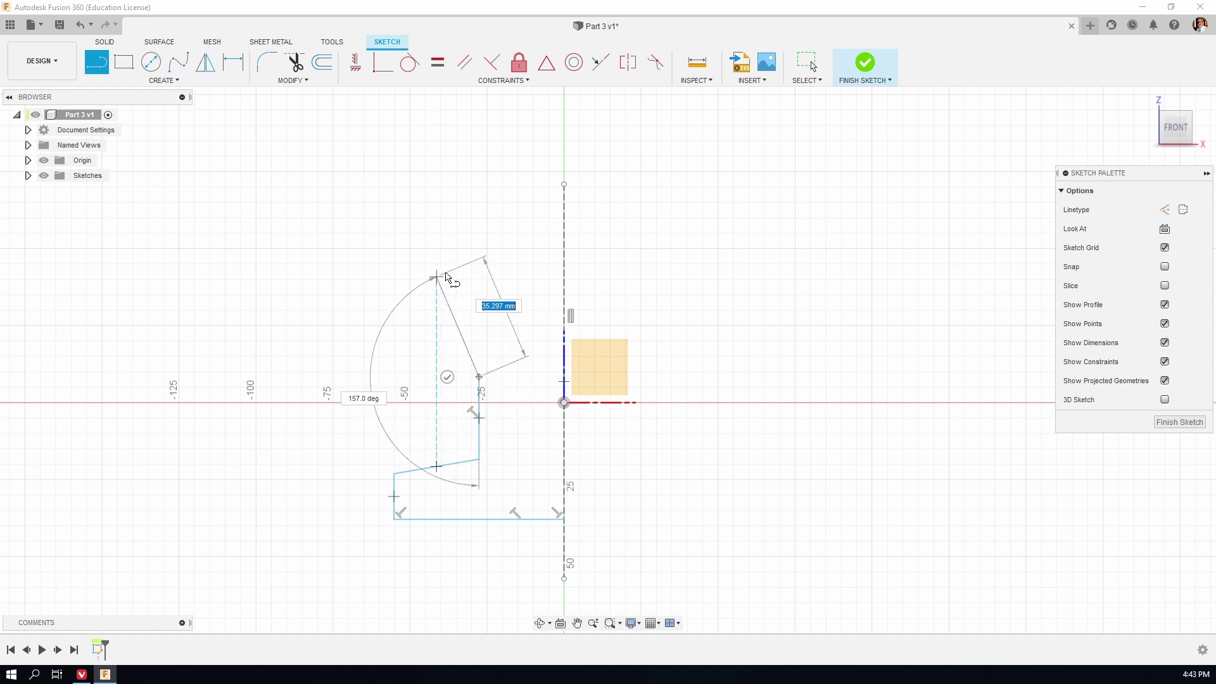
pyautogui.press('Escape')
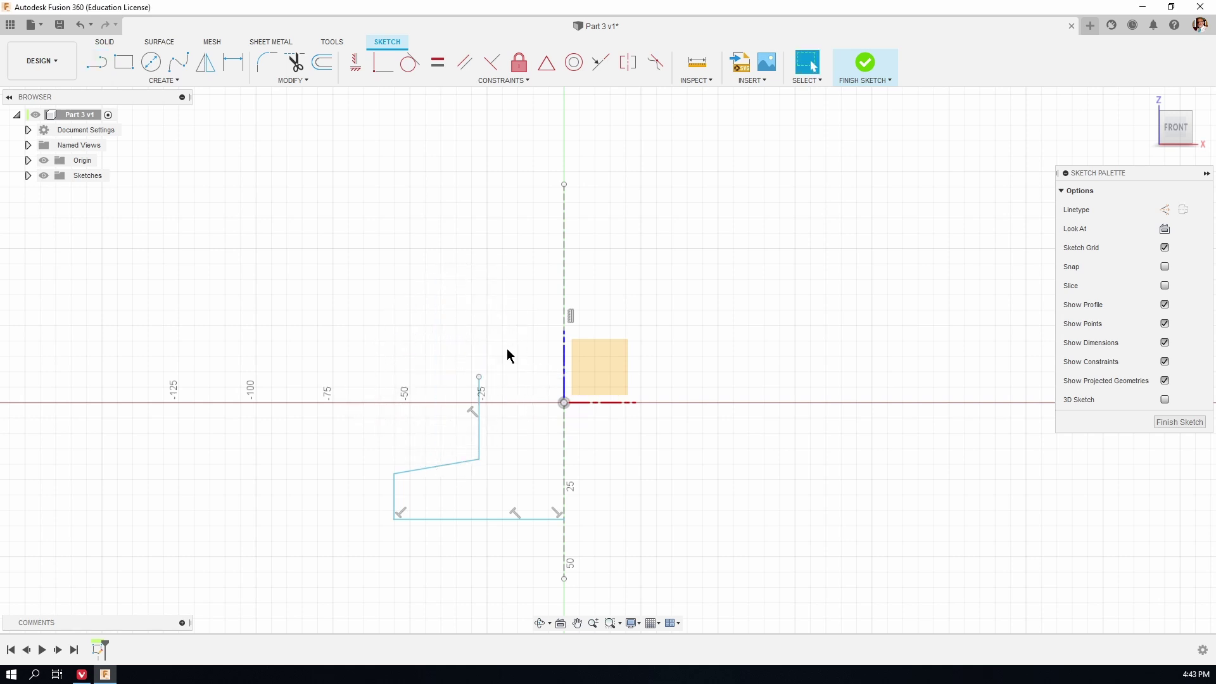
pyautogui.hotkey('ctrl', 'z')
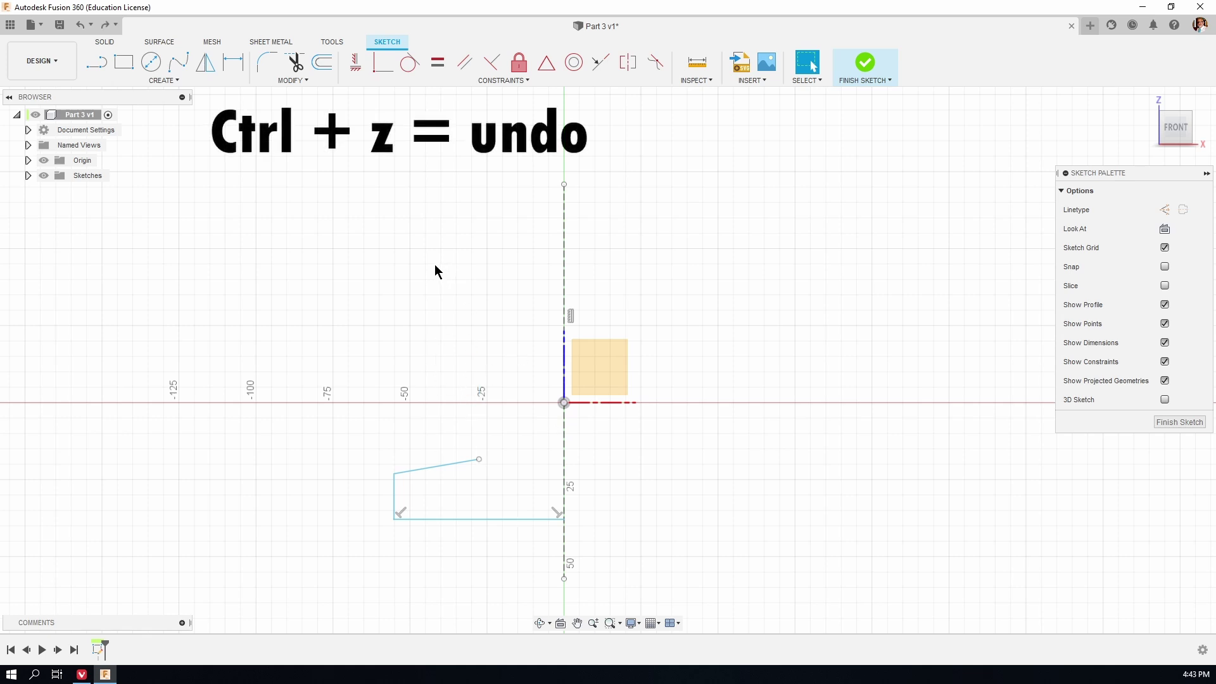
pyautogui.press('l')
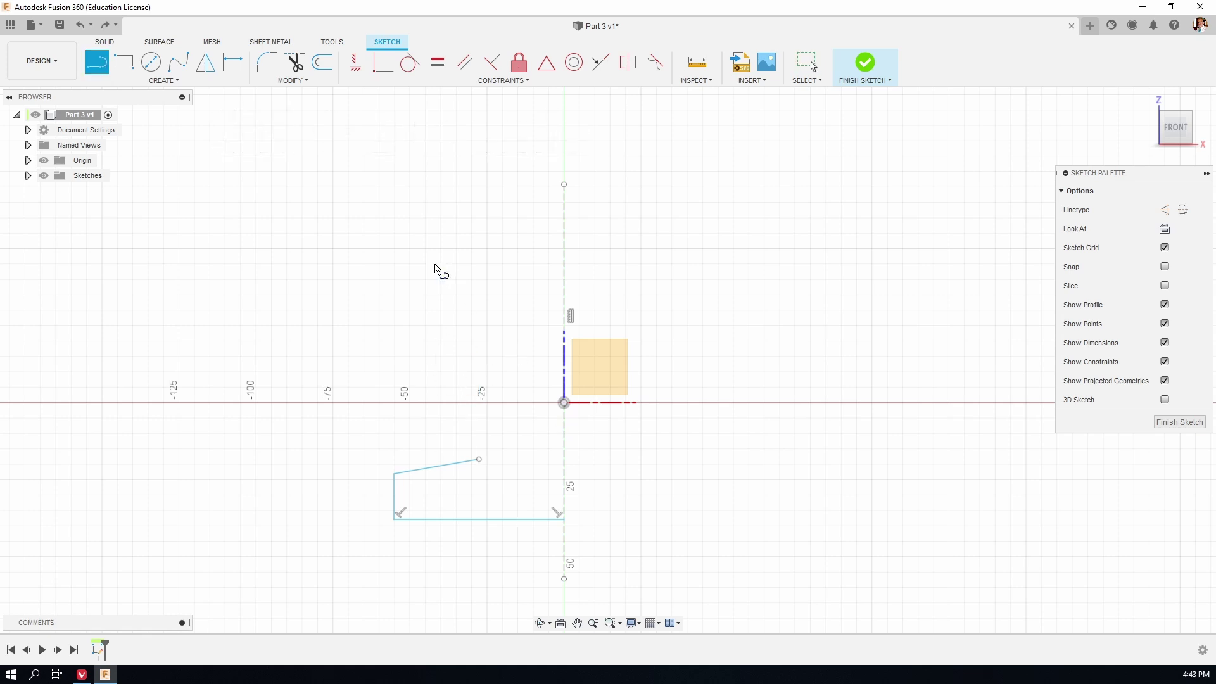
# Add a vertical edge and a tangent arc curving over to end on the construction axis.
pyautogui.moveTo(480, 459); pyautogui.dragTo(479, 374)
pyautogui.moveTo(479, 373); pyautogui.dragTo(561, 348)
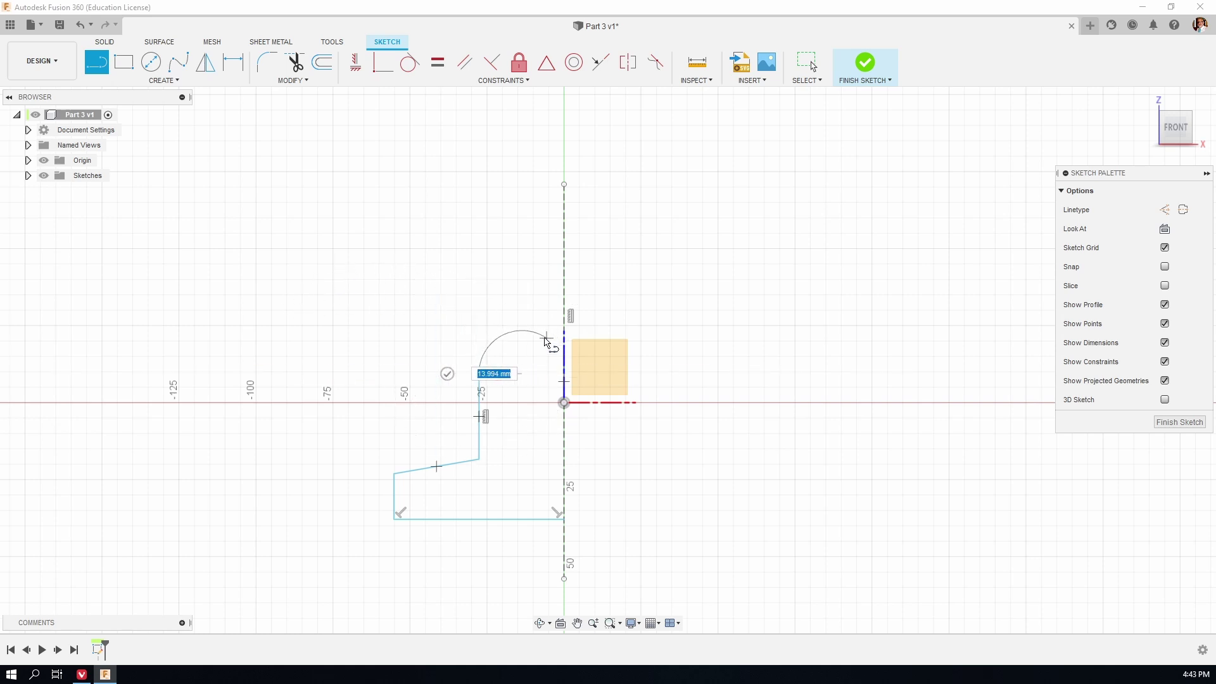
pyautogui.moveTo(571, 278)
pyautogui.mouseDown()
pyautogui.moveTo(561, 312)
pyautogui.moveTo(567, 273)
pyautogui.mouseUp()
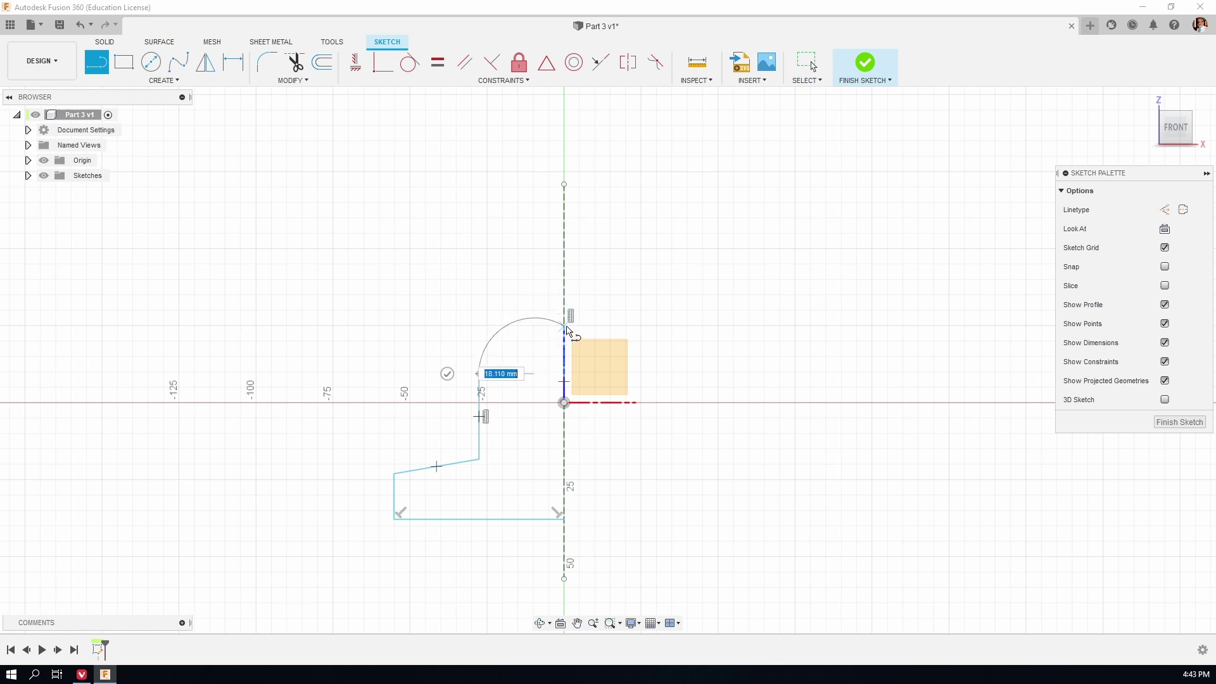
pyautogui.click(568, 345)
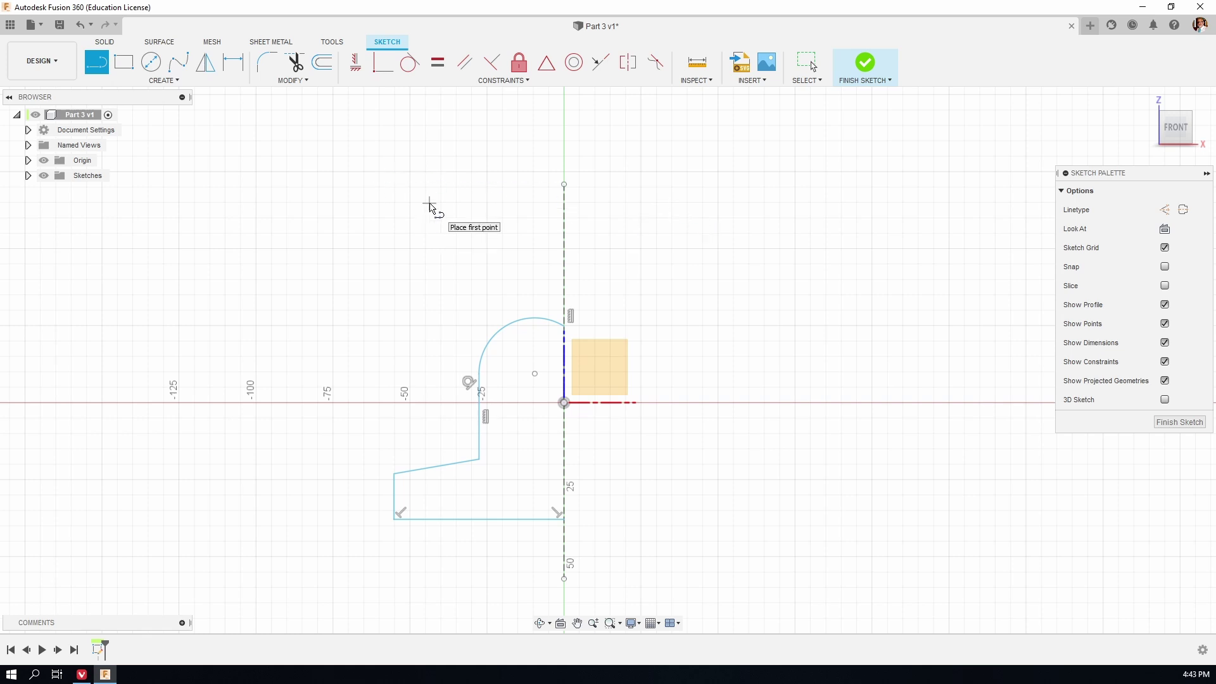
pyautogui.press('Escape')
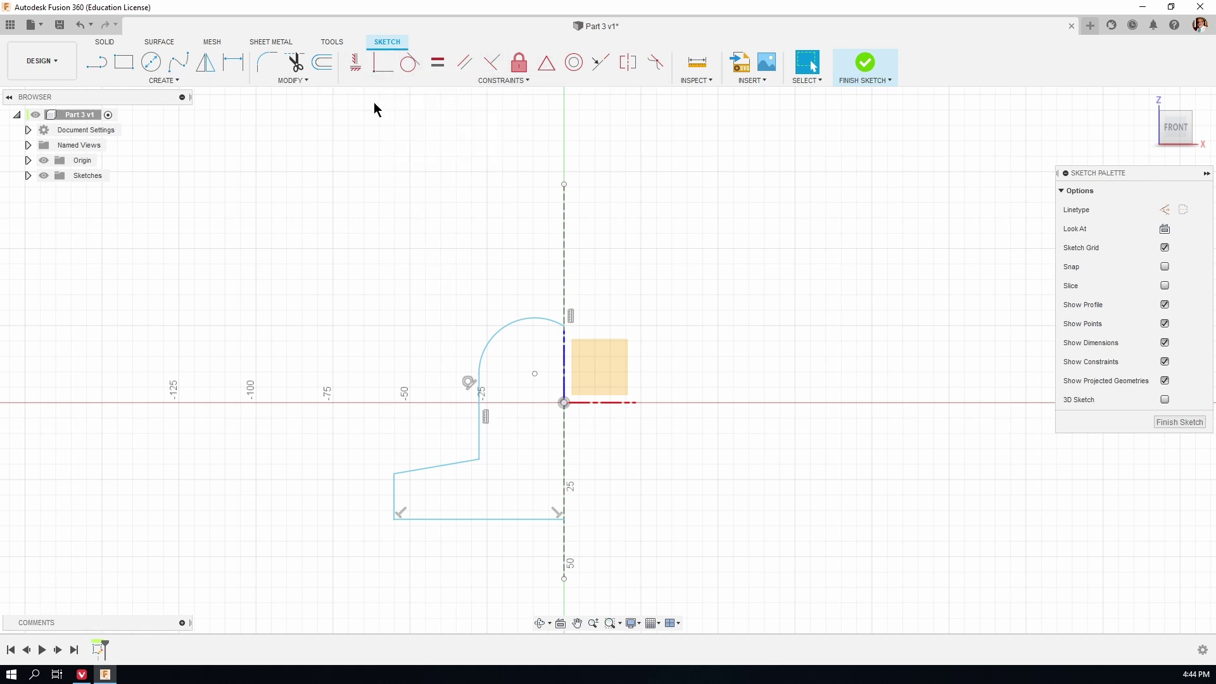
# Constrain the slanted lower-left line horizontal, squaring the profile's step.
pyautogui.click(359, 70)
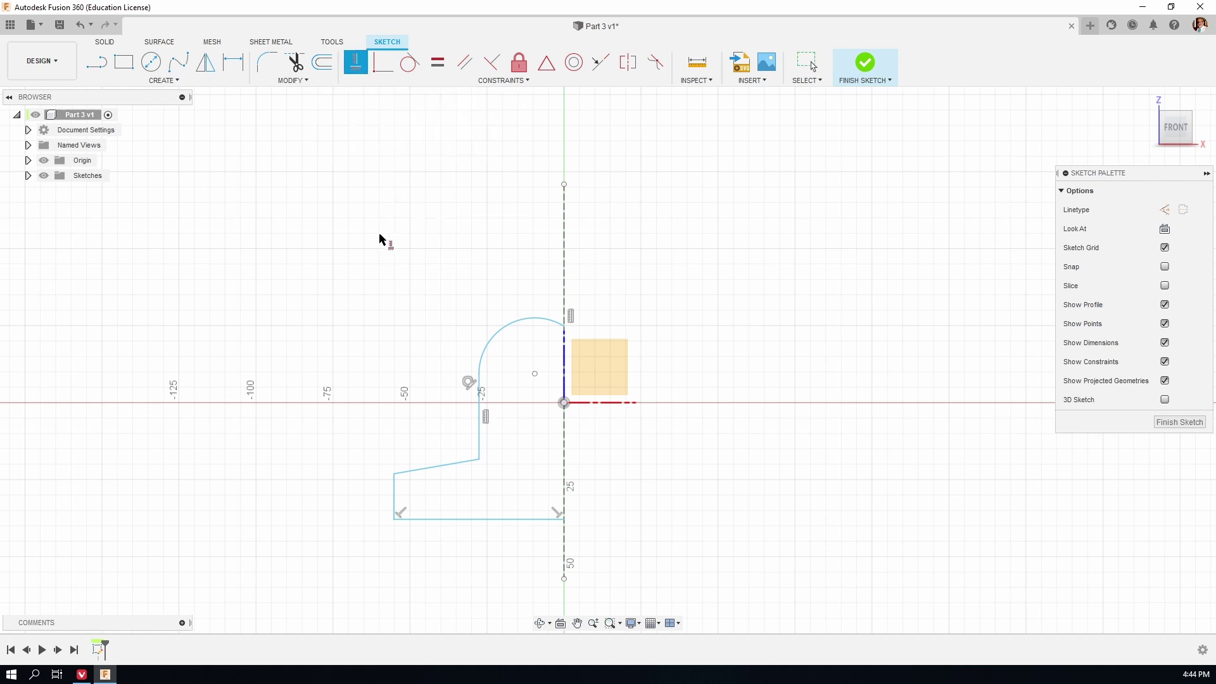
pyautogui.click(440, 467)
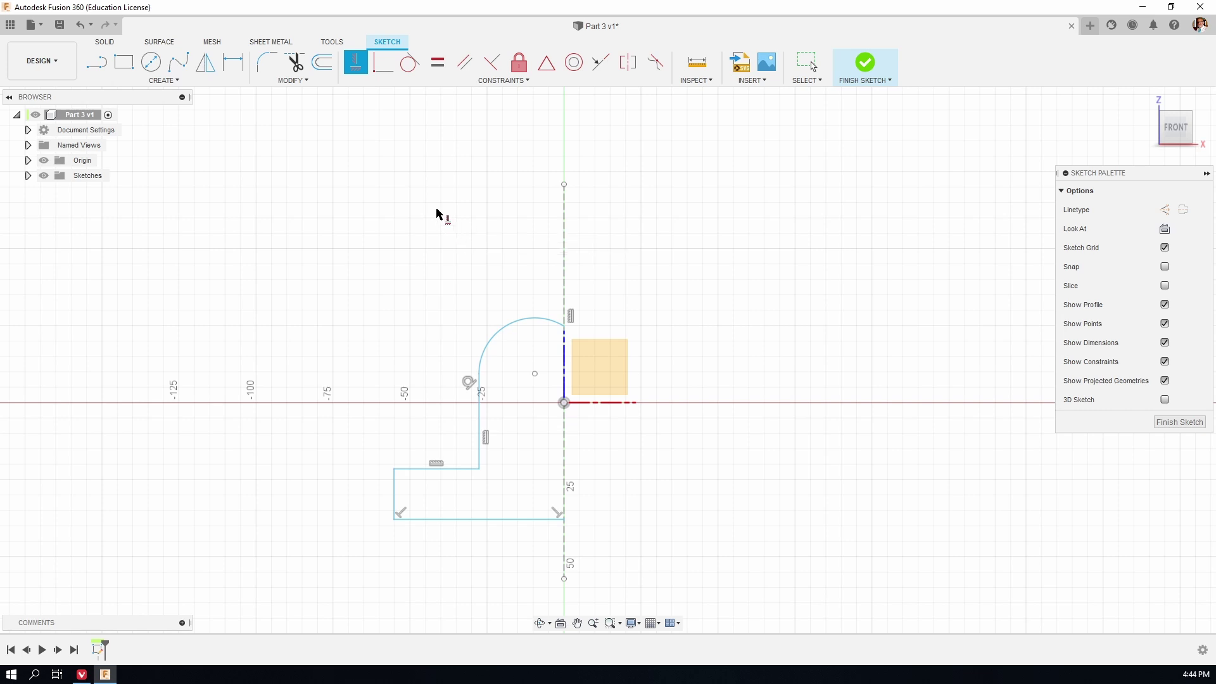
pyautogui.press('Escape')
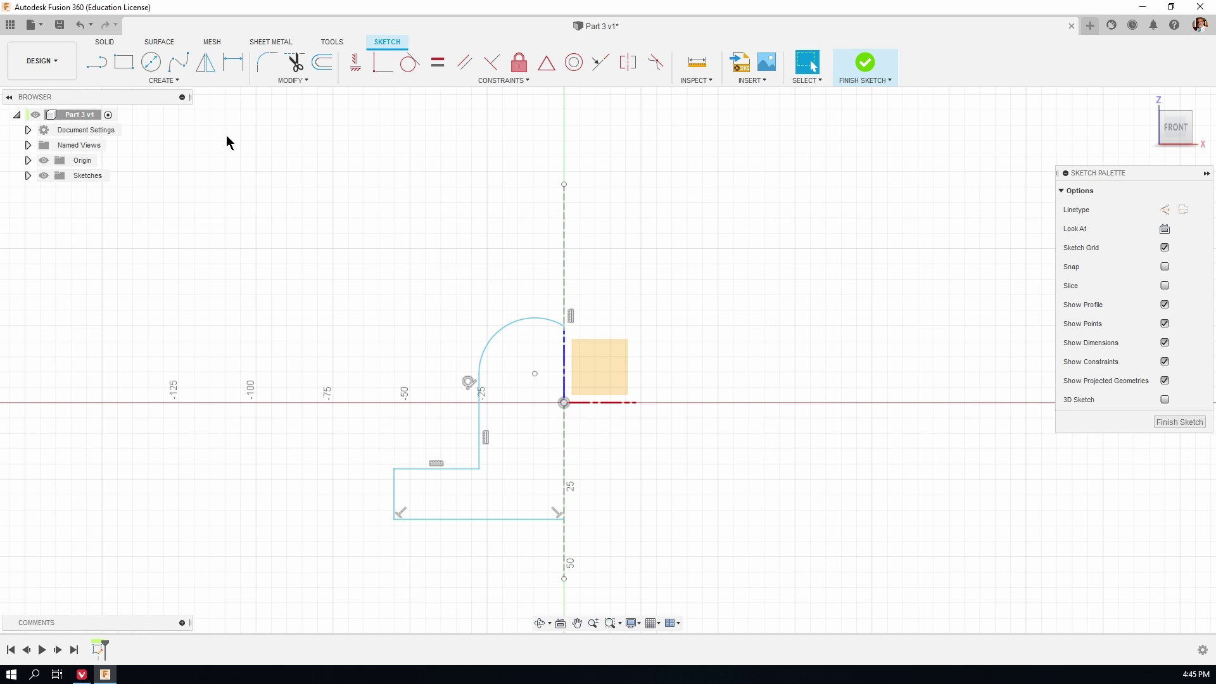
# Mirror the nine half-profile entities across the vertical construction axis.
pyautogui.click(175, 81)
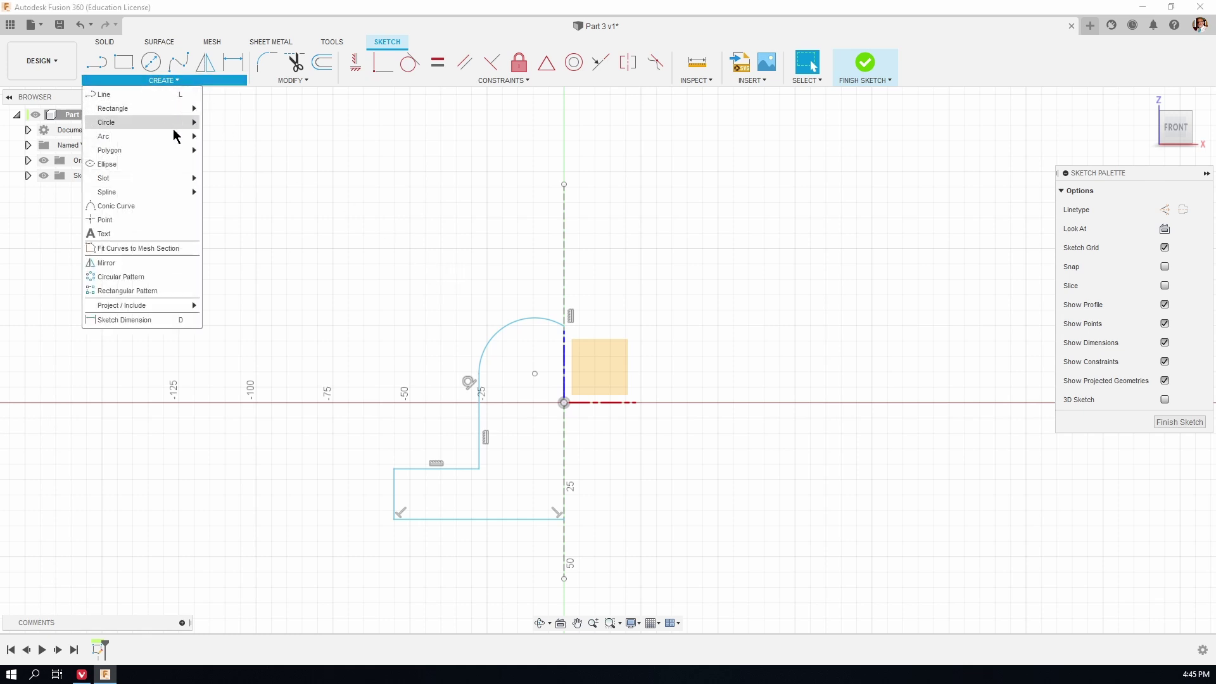
pyautogui.click(109, 268)
pyautogui.moveTo(979, 169); pyautogui.dragTo(832, 163)
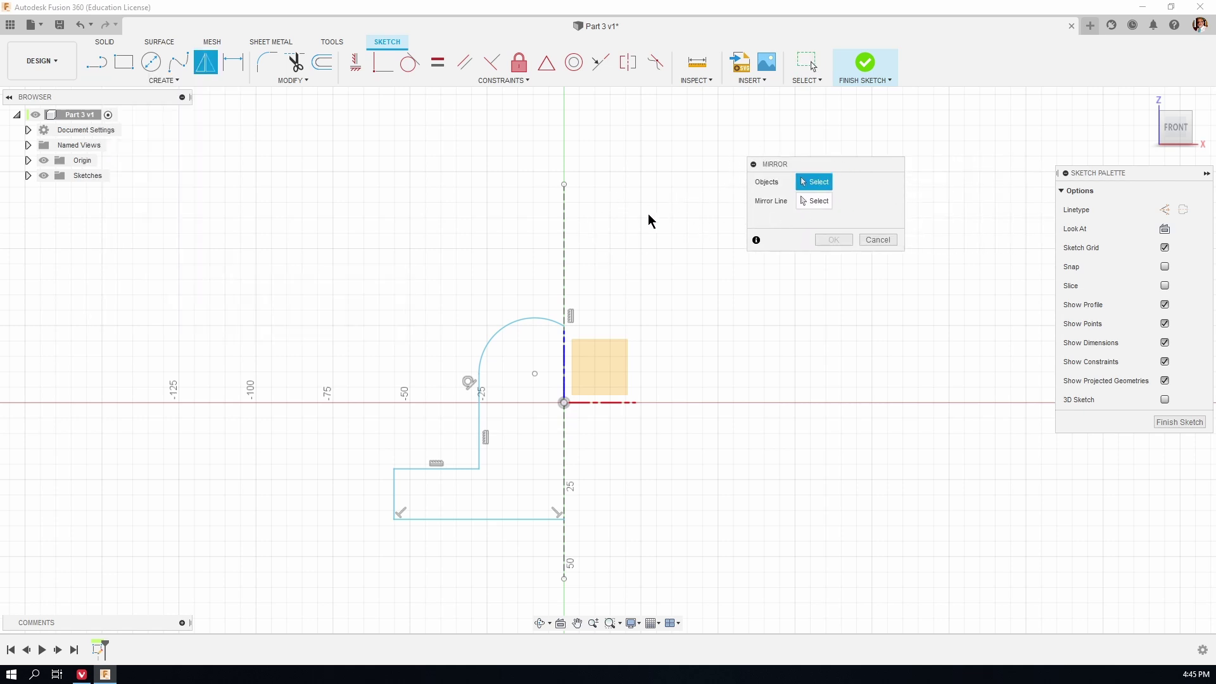
pyautogui.moveTo(518, 260); pyautogui.dragTo(340, 555)
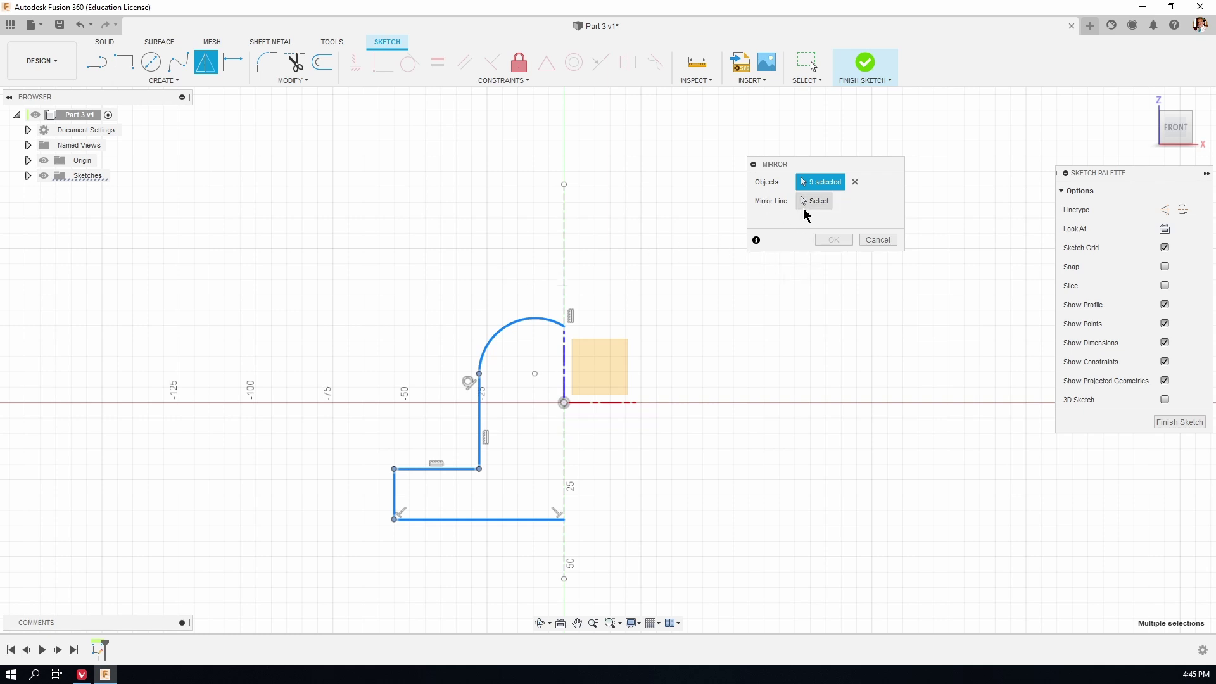
pyautogui.click(817, 202)
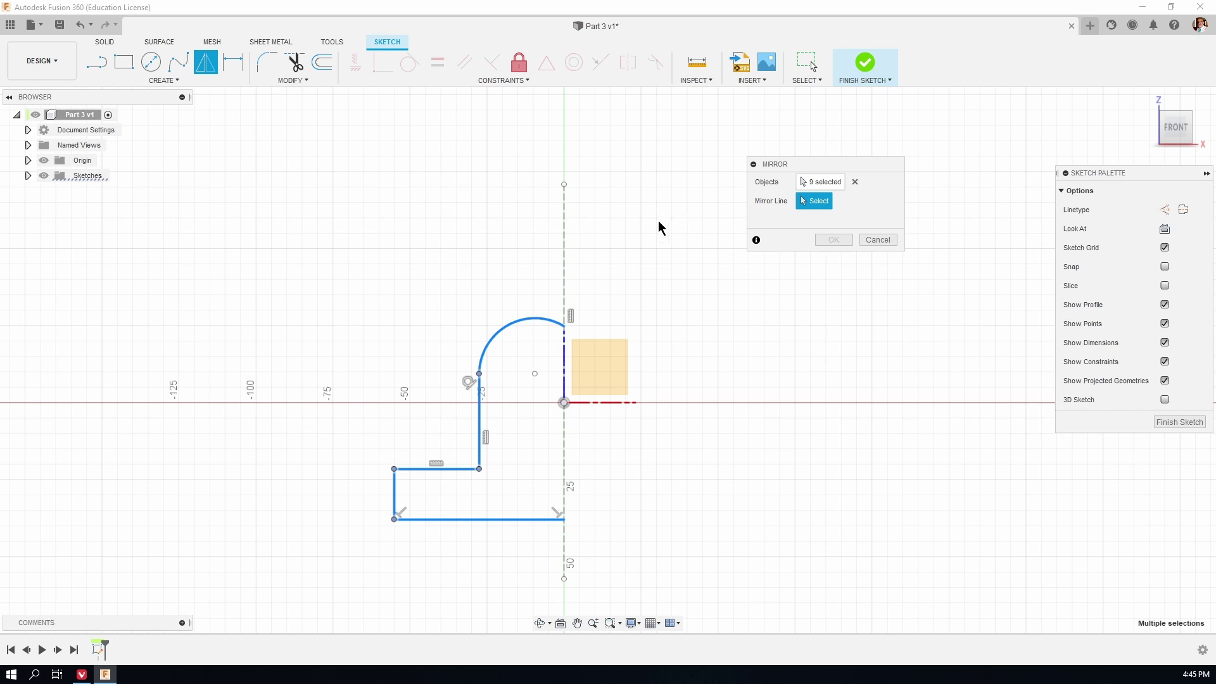
pyautogui.click(565, 232)
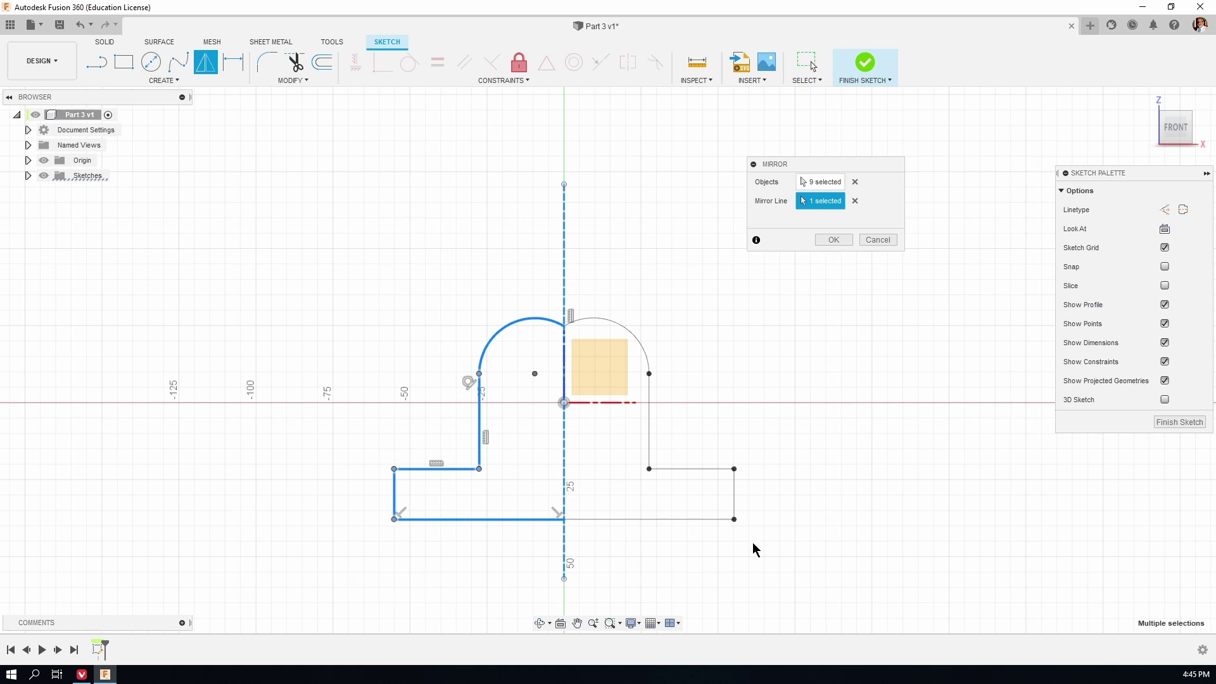
pyautogui.click(834, 240)
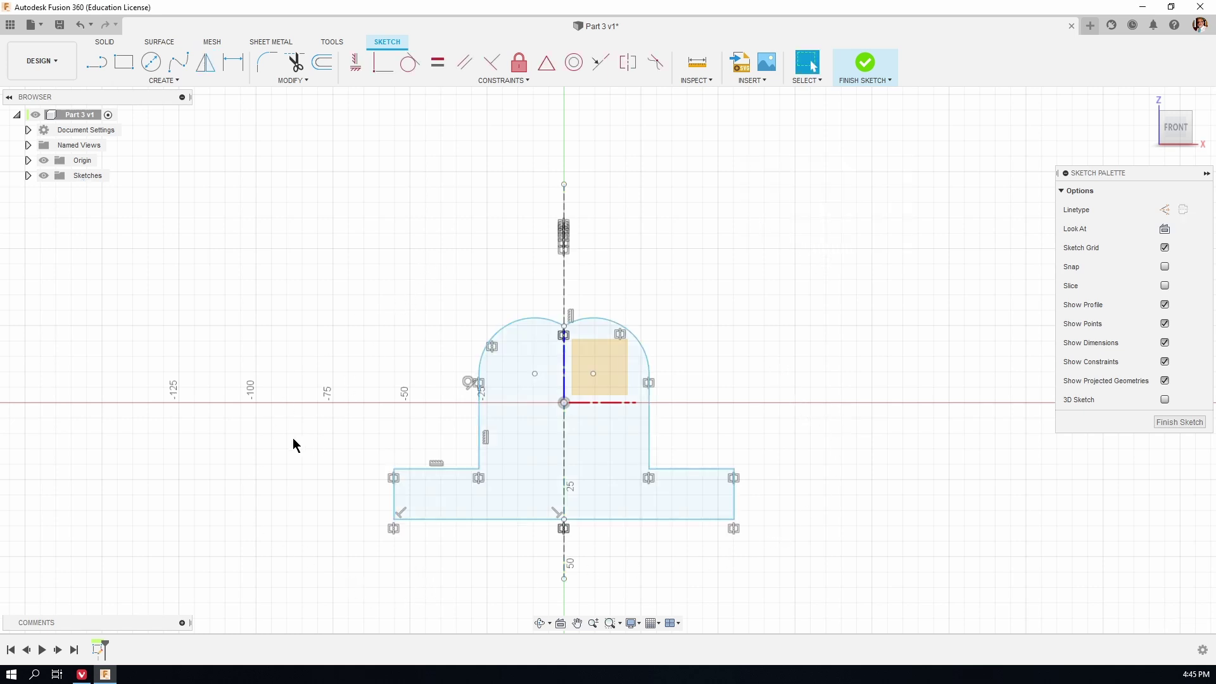
# Drag the bottom line upward and the left vertical edge outward to widen the upright section.
pyautogui.moveTo(443, 518)
pyautogui.mouseDown()
pyautogui.moveTo(443, 533)
pyautogui.moveTo(436, 506)
pyautogui.moveTo(334, 494)
pyautogui.moveTo(443, 492)
pyautogui.moveTo(384, 492)
pyautogui.mouseUp()
pyautogui.moveTo(480, 423)
pyautogui.mouseDown()
pyautogui.moveTo(507, 424)
pyautogui.moveTo(420, 417)
pyautogui.moveTo(455, 421)
pyautogui.mouseUp()
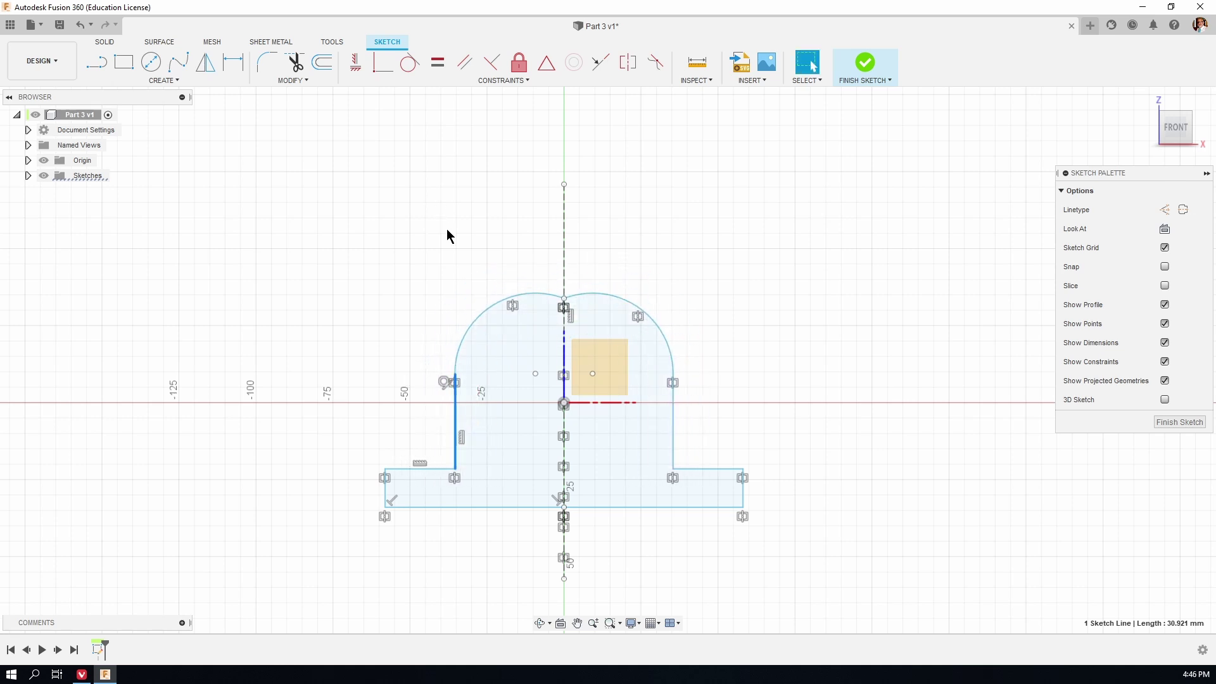
pyautogui.click(477, 231)
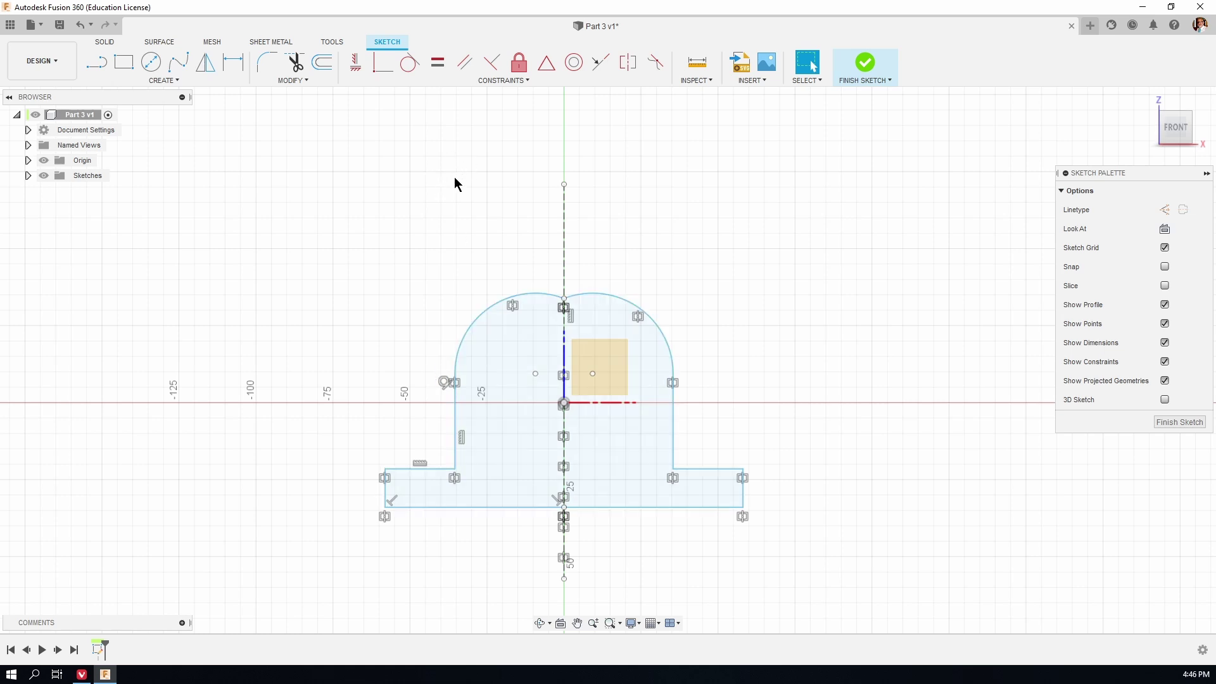
# Make the two top arcs tangent, then drag the base's left edge and corner outward.
pyautogui.click(412, 67)
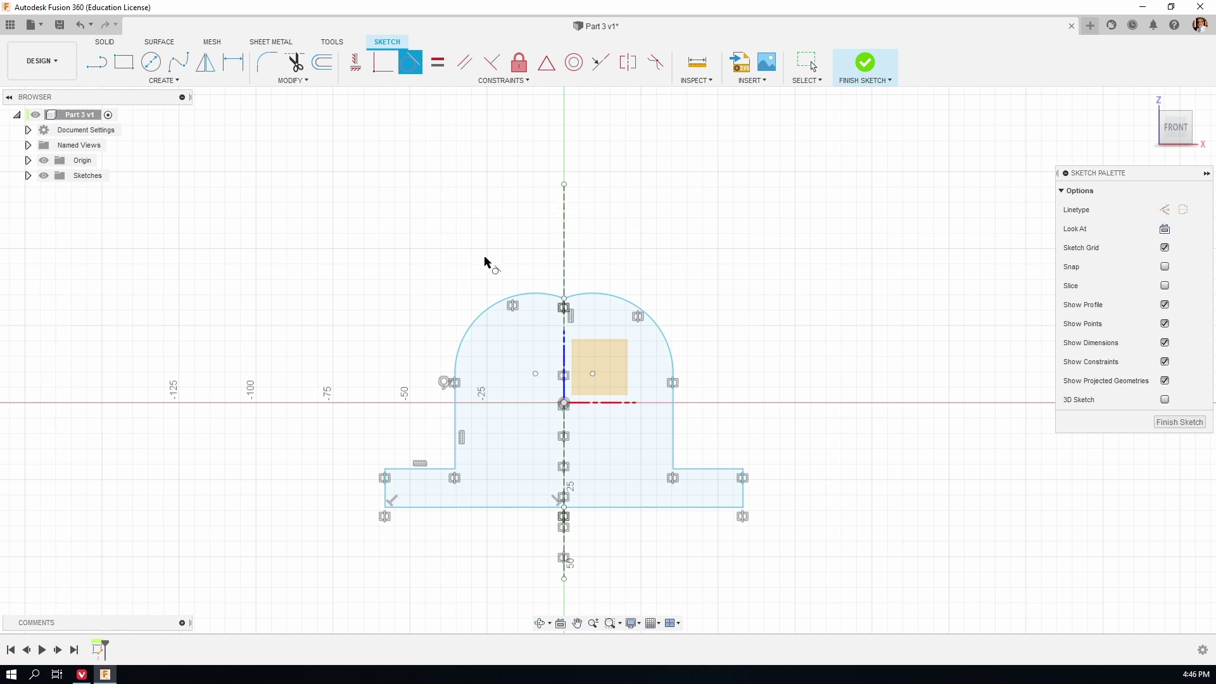
pyautogui.click(529, 296)
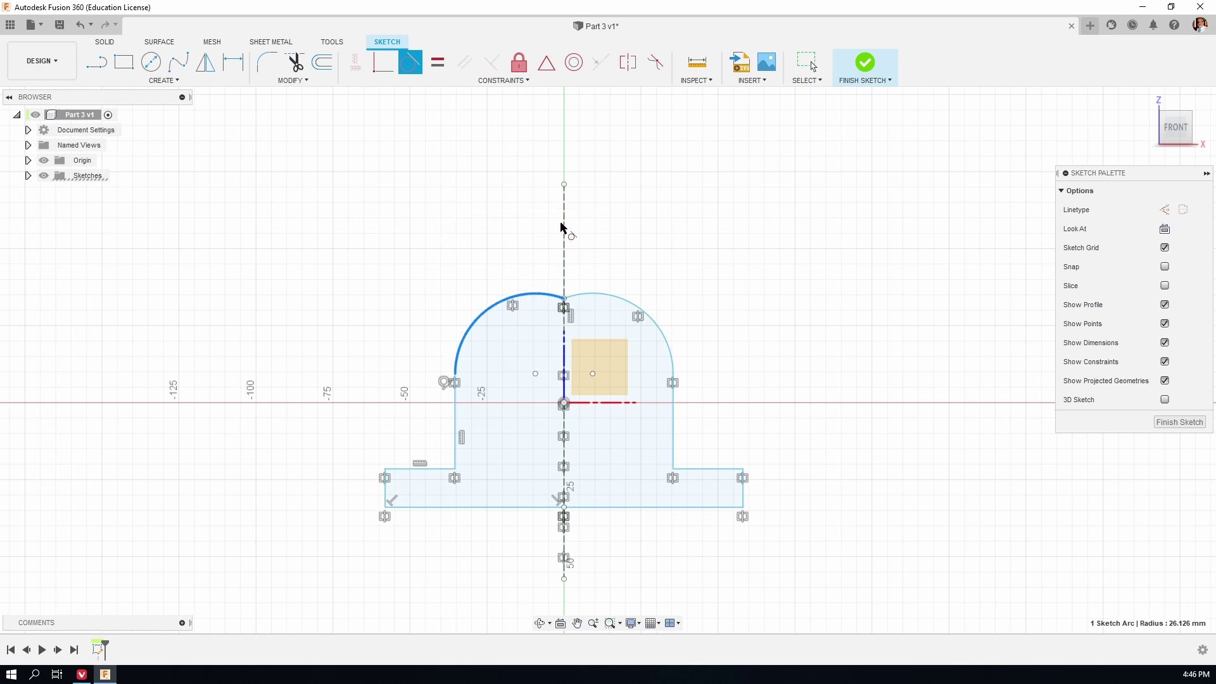
pyautogui.click(618, 303)
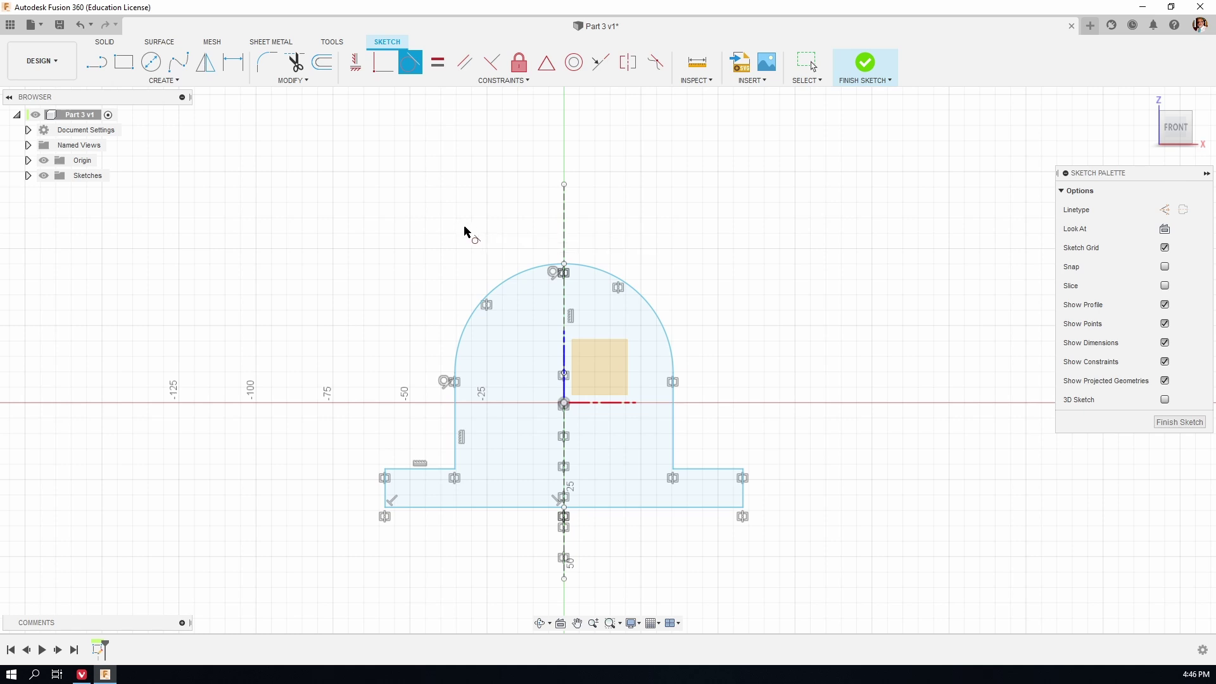
pyautogui.press('Escape')
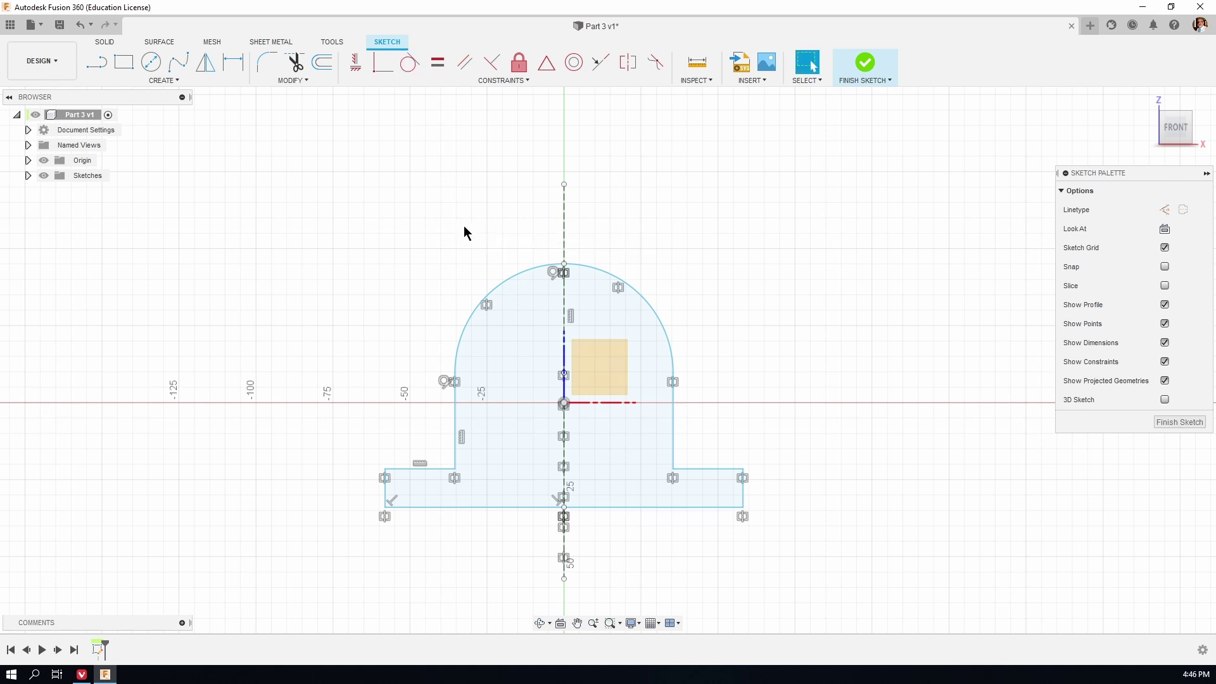
pyautogui.moveTo(385, 489); pyautogui.dragTo(346, 488)
pyautogui.moveTo(456, 472)
pyautogui.mouseDown()
pyautogui.moveTo(440, 445)
pyautogui.moveTo(456, 459)
pyautogui.mouseUp()
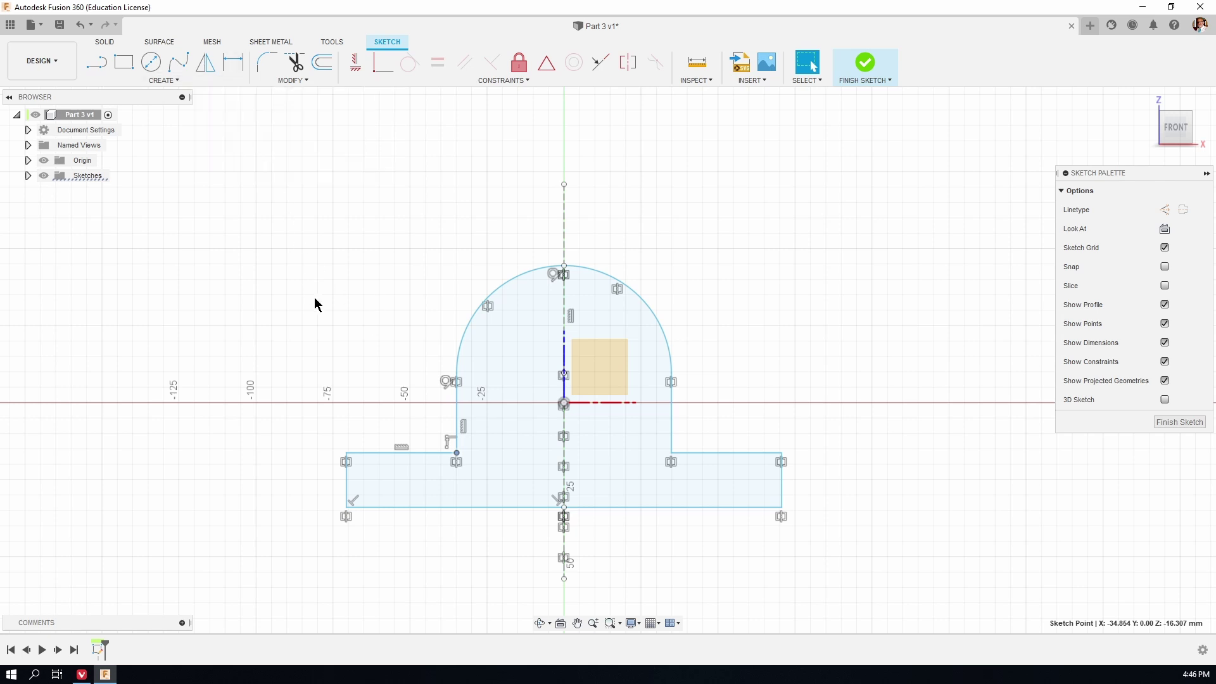
# Cancel a stray bottom-line dimension and restart Sketch Dimension with D.
pyautogui.press('d')
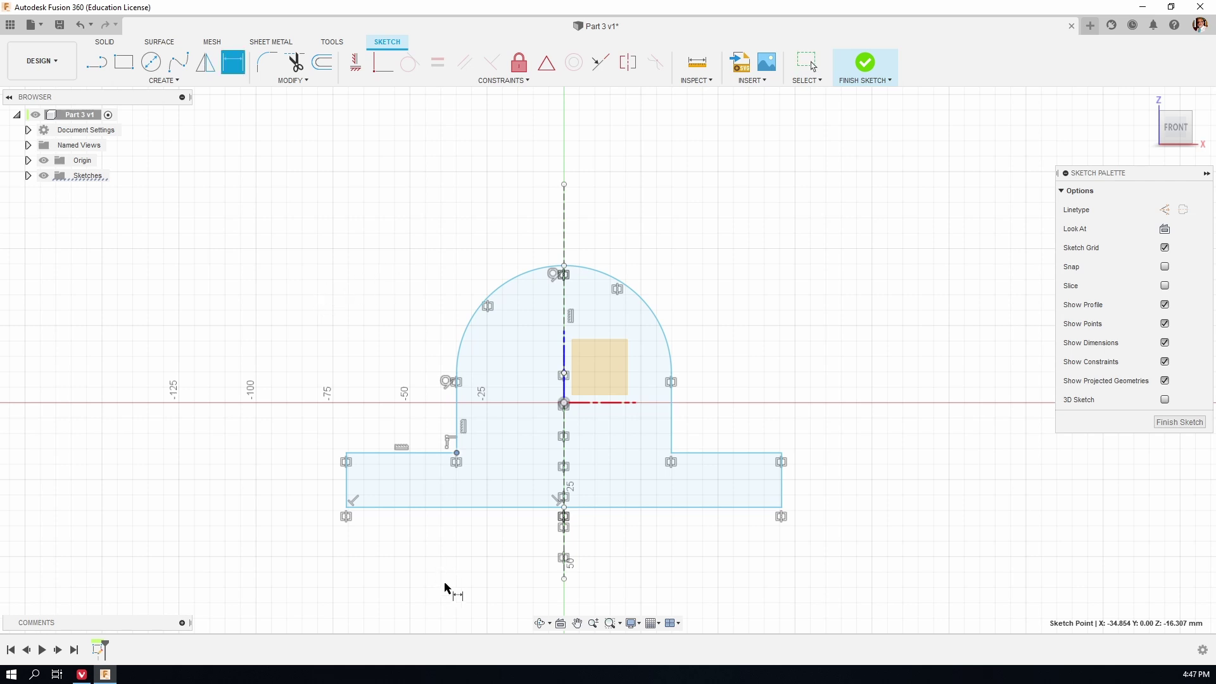
pyautogui.click(488, 507)
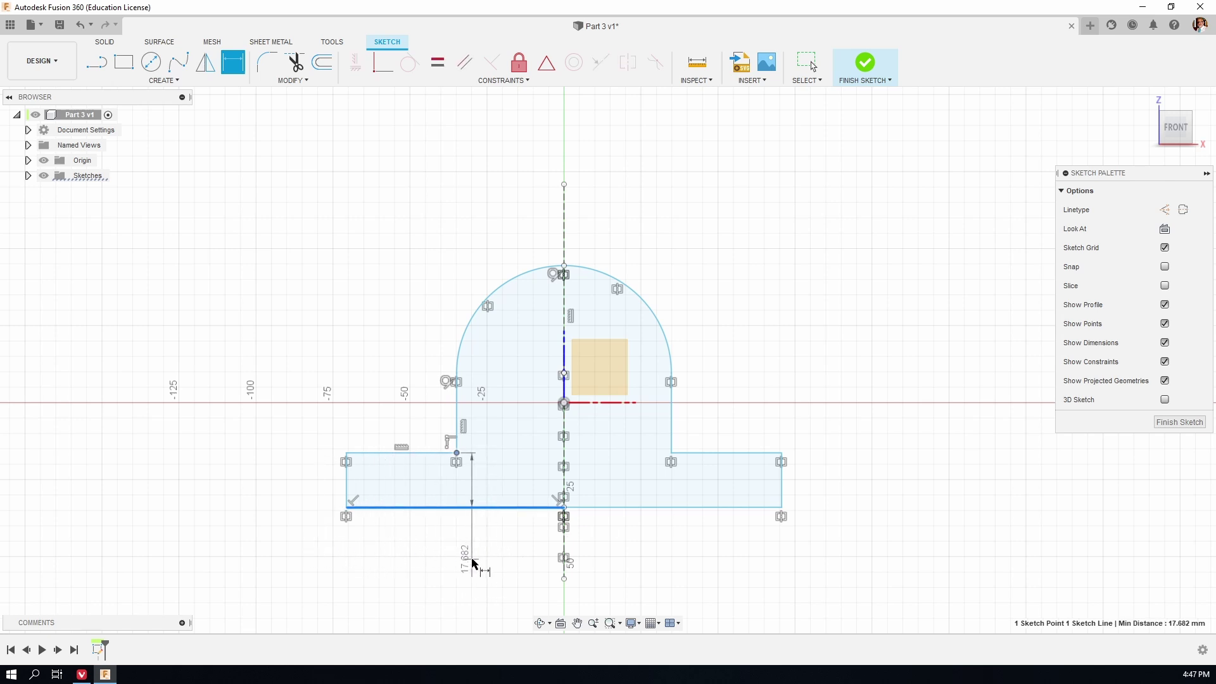
pyautogui.press('Escape')
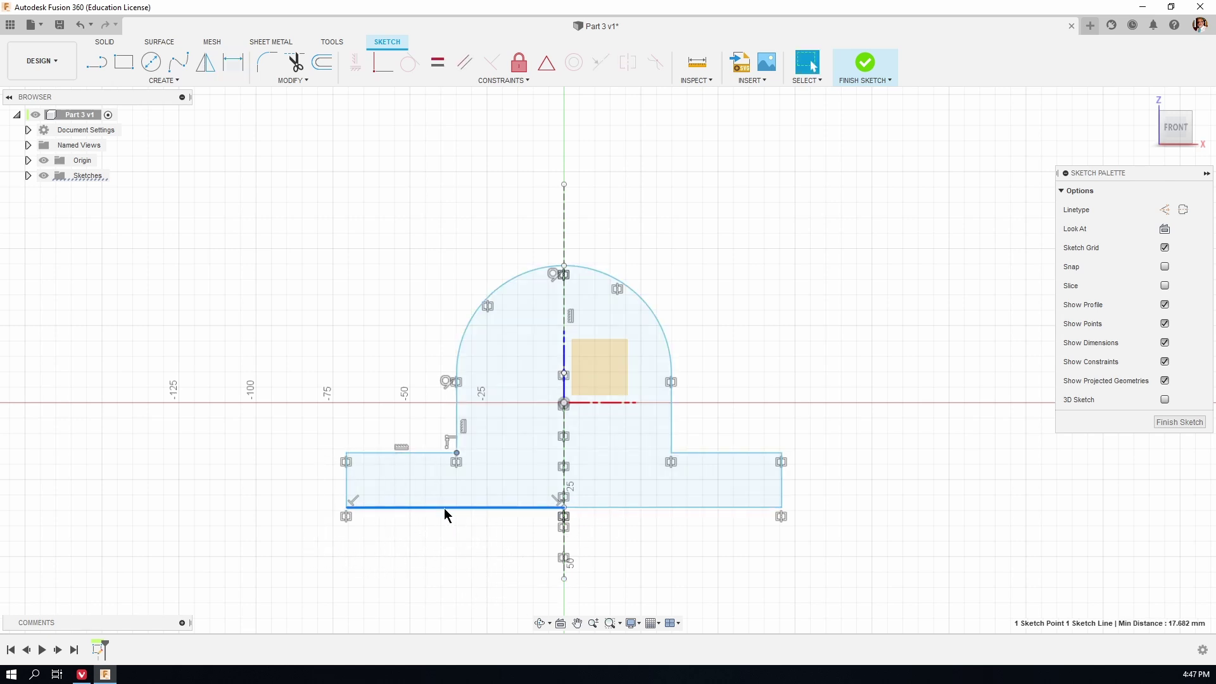
pyautogui.click(307, 502)
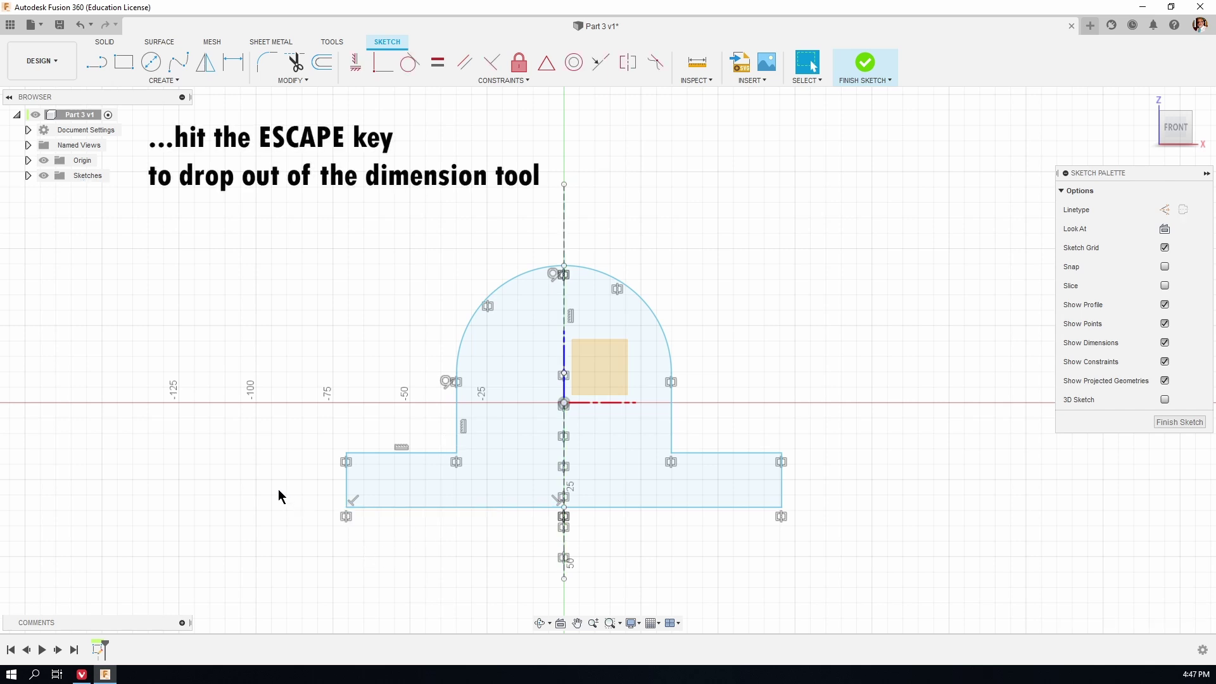
pyautogui.press('d')
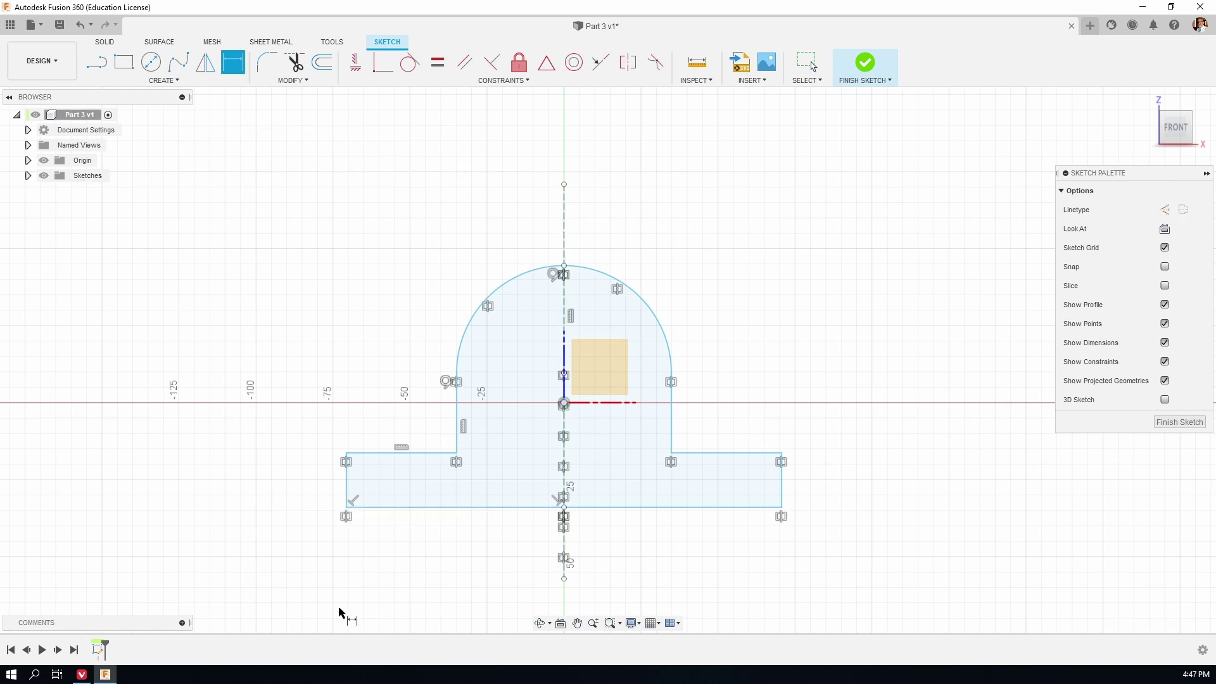
# Dimension the base's overall width between its bottom corners as 120 mm.
pyautogui.click(345, 508)
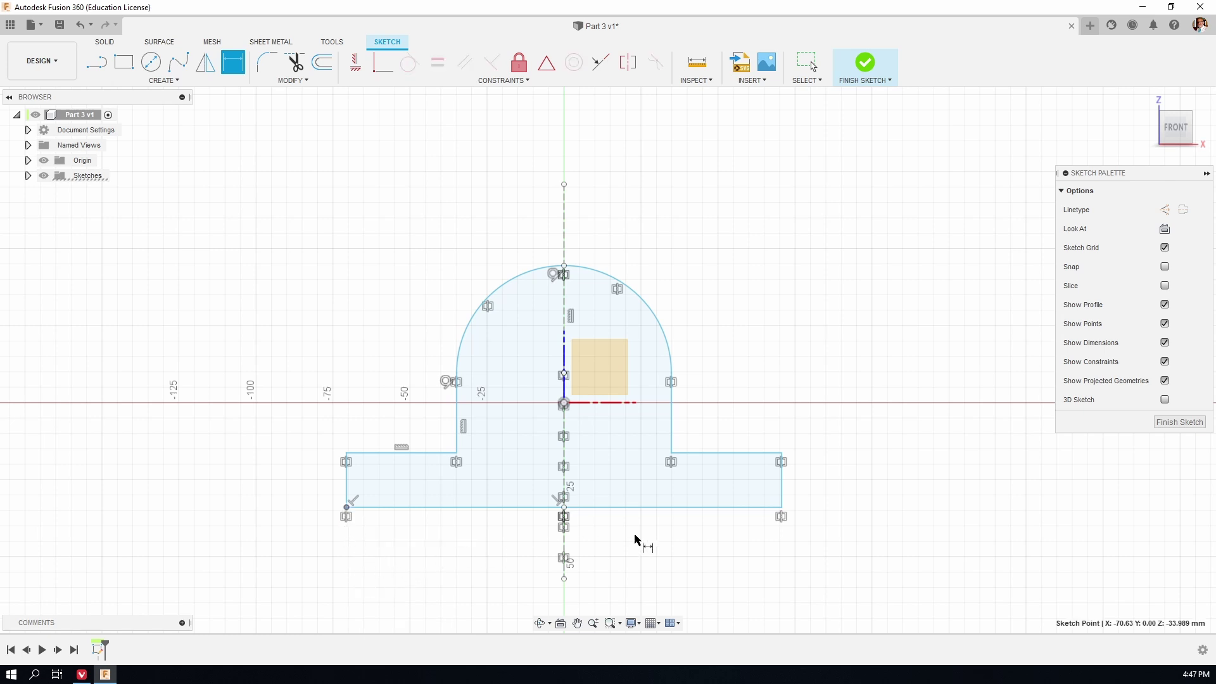
pyautogui.click(782, 507)
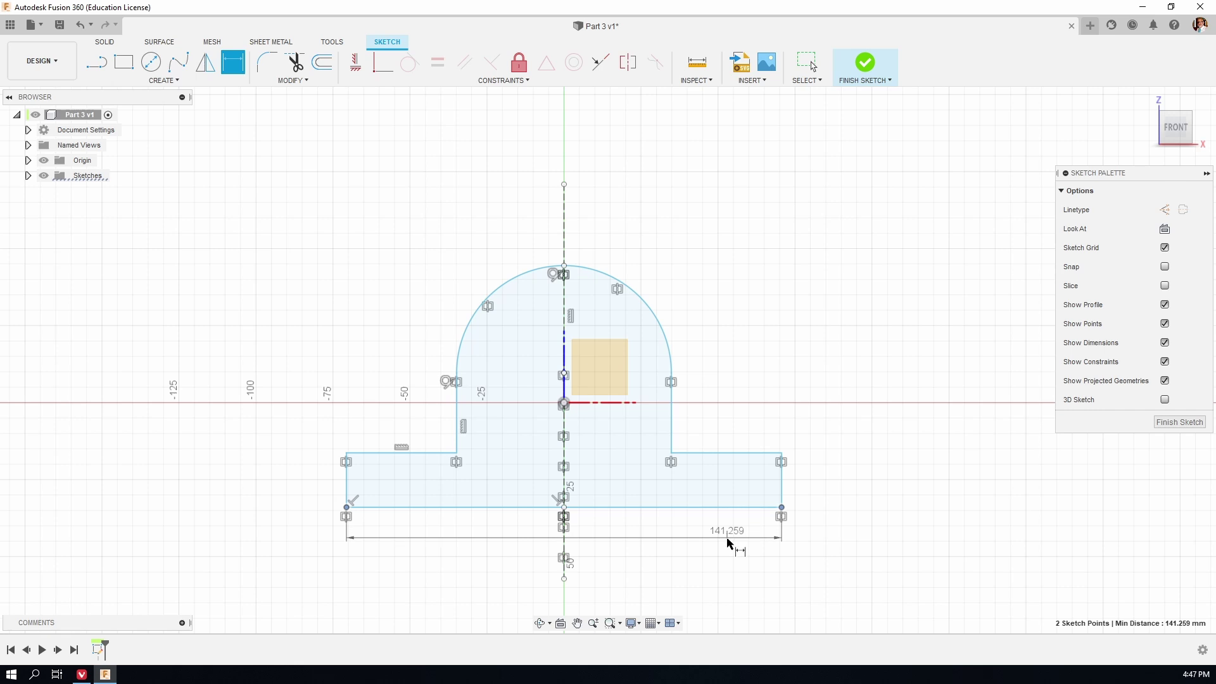
pyautogui.click(657, 592)
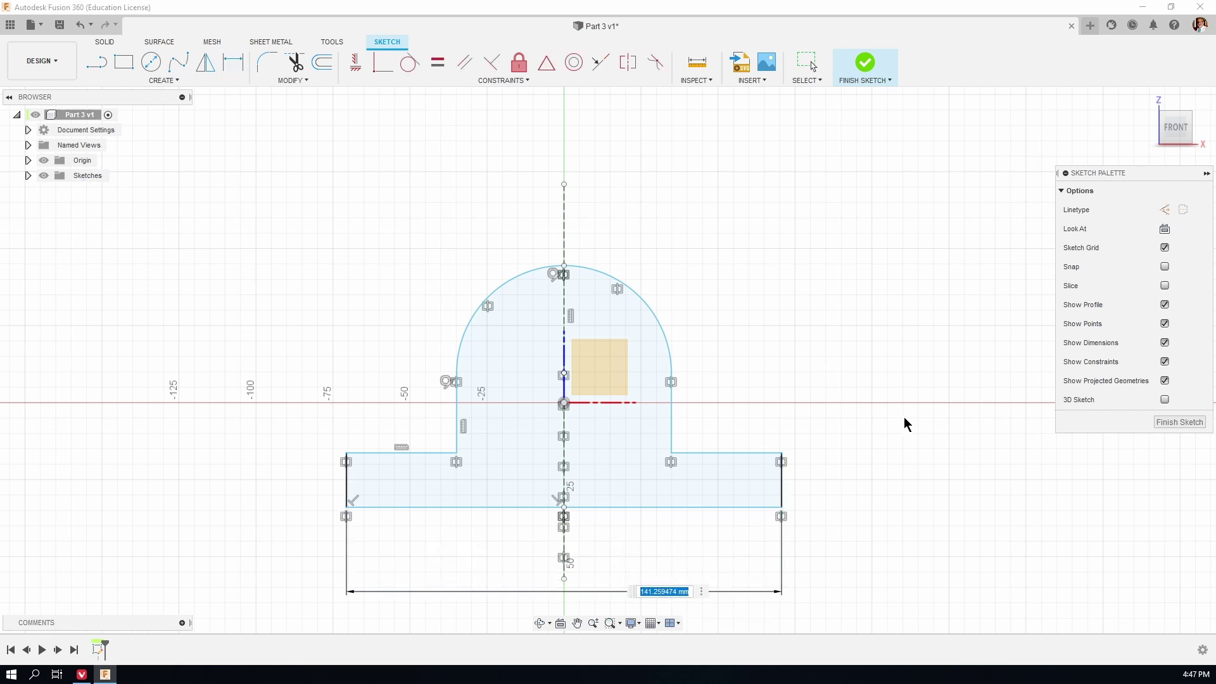
pyautogui.write('120')
pyautogui.press('Return')
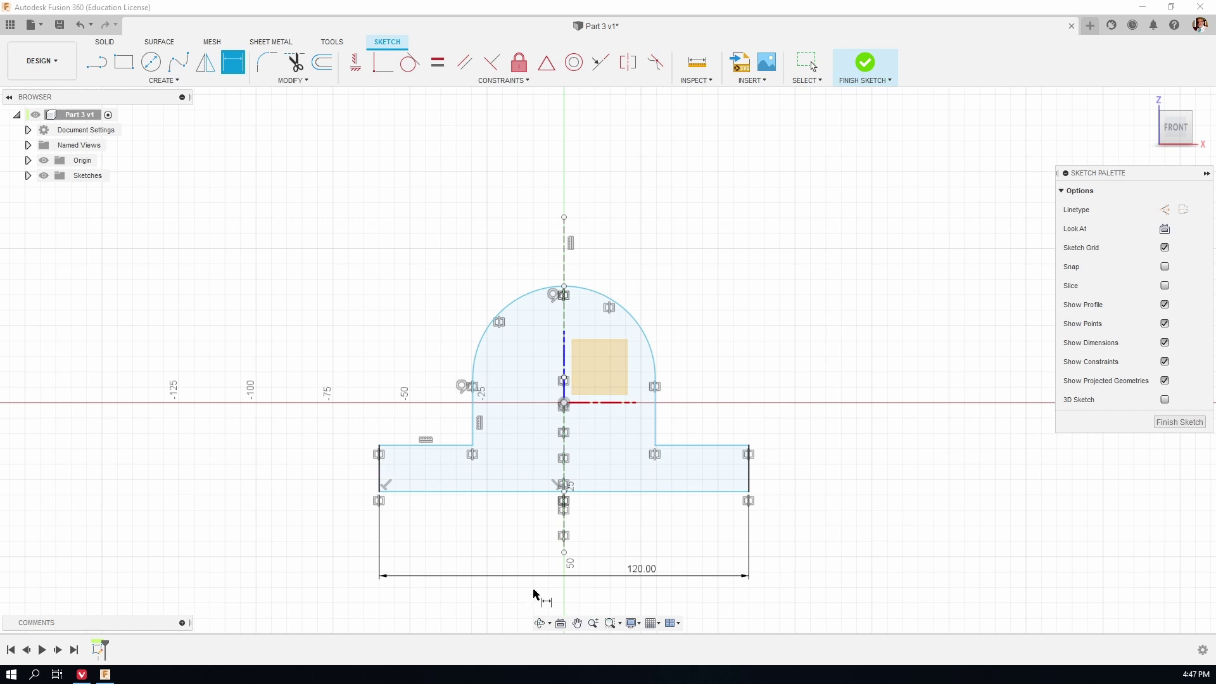
# Add a 20 mm step height dimension on the left side of the base.
pyautogui.click(418, 445)
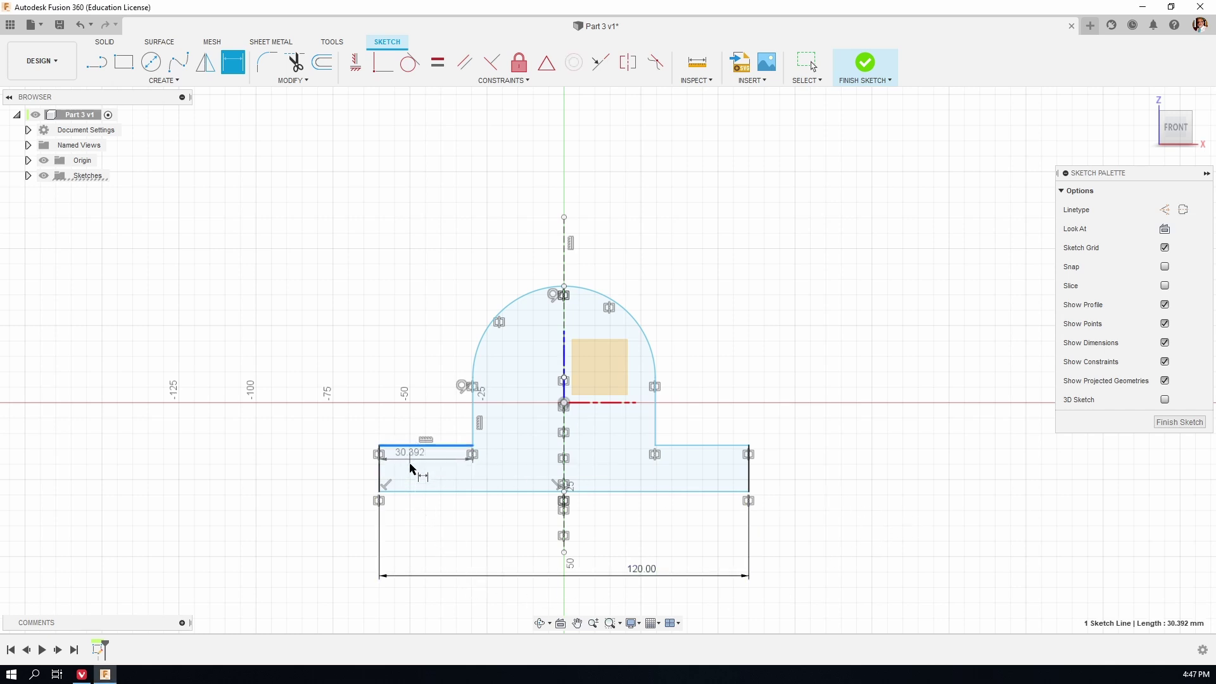
pyautogui.click(408, 491)
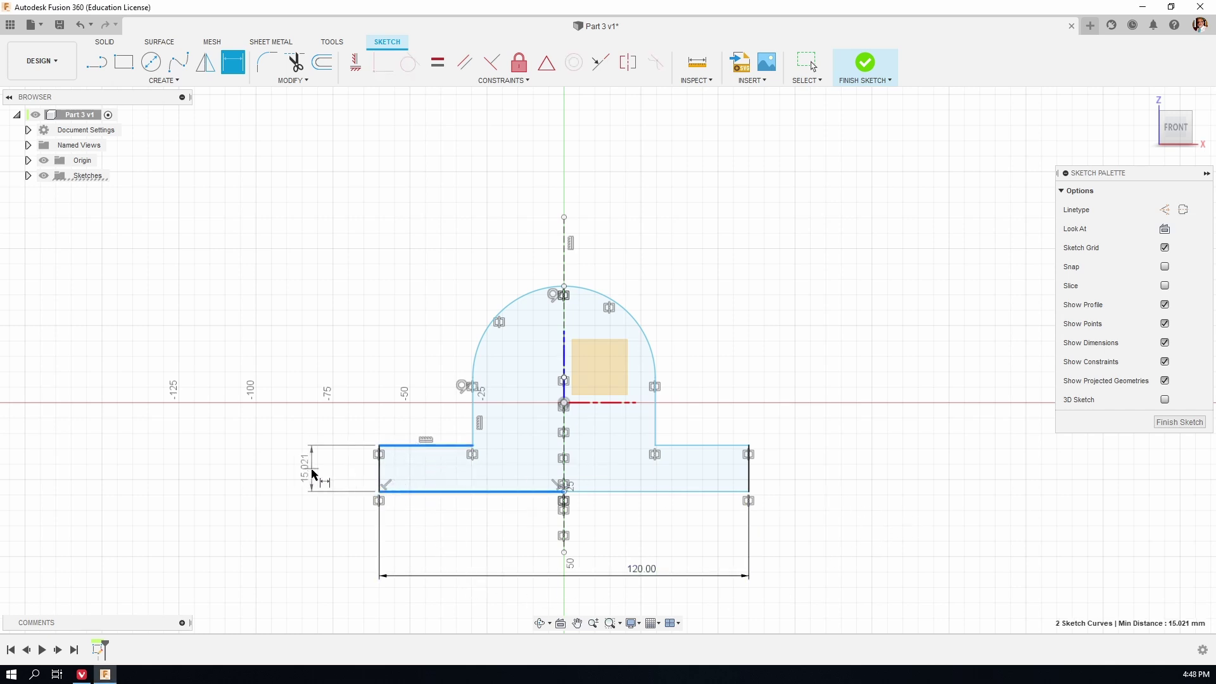
pyautogui.click(318, 472)
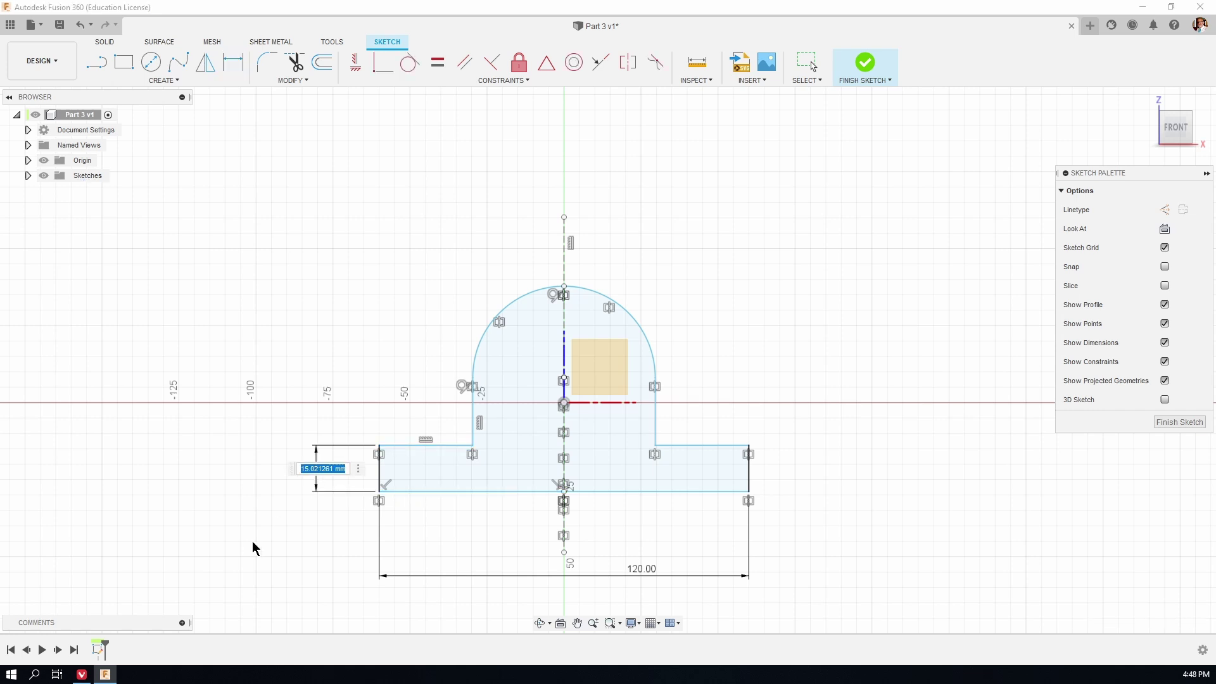
pyautogui.write('10')
pyautogui.press('Return')
pyautogui.write('20')
pyautogui.press('Return')
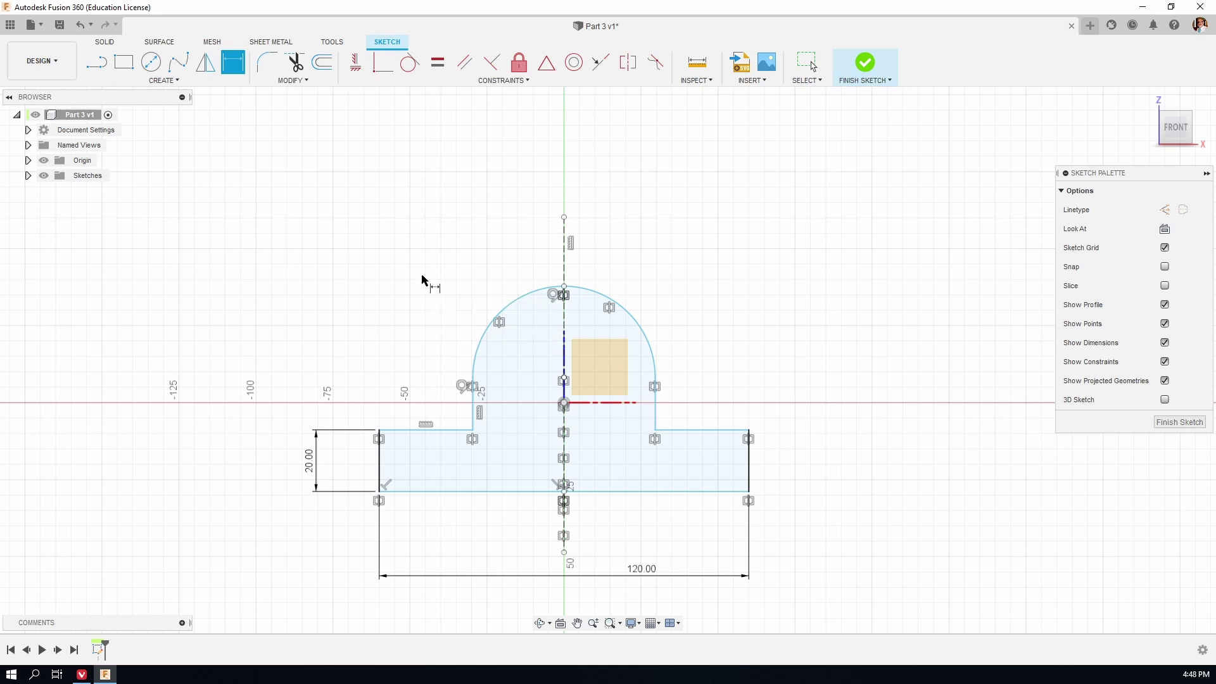
# Dimension the distance from the origin down to the bottom edge as 30 mm.
pyautogui.click(564, 403)
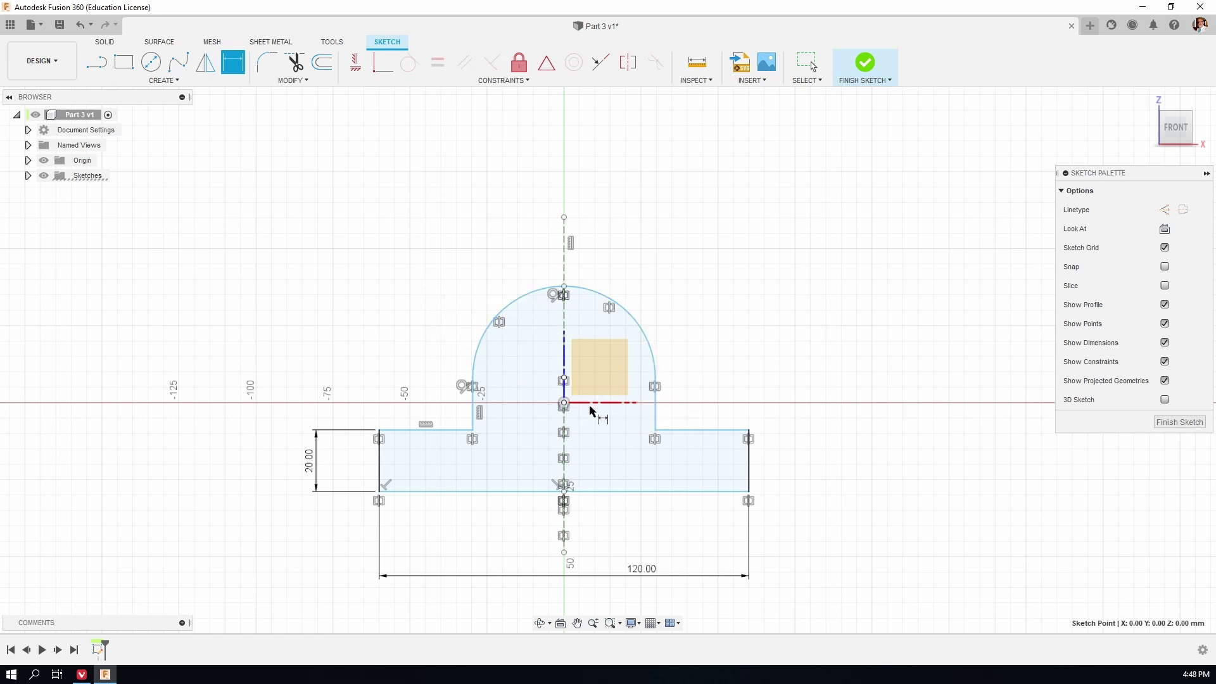
pyautogui.click(653, 492)
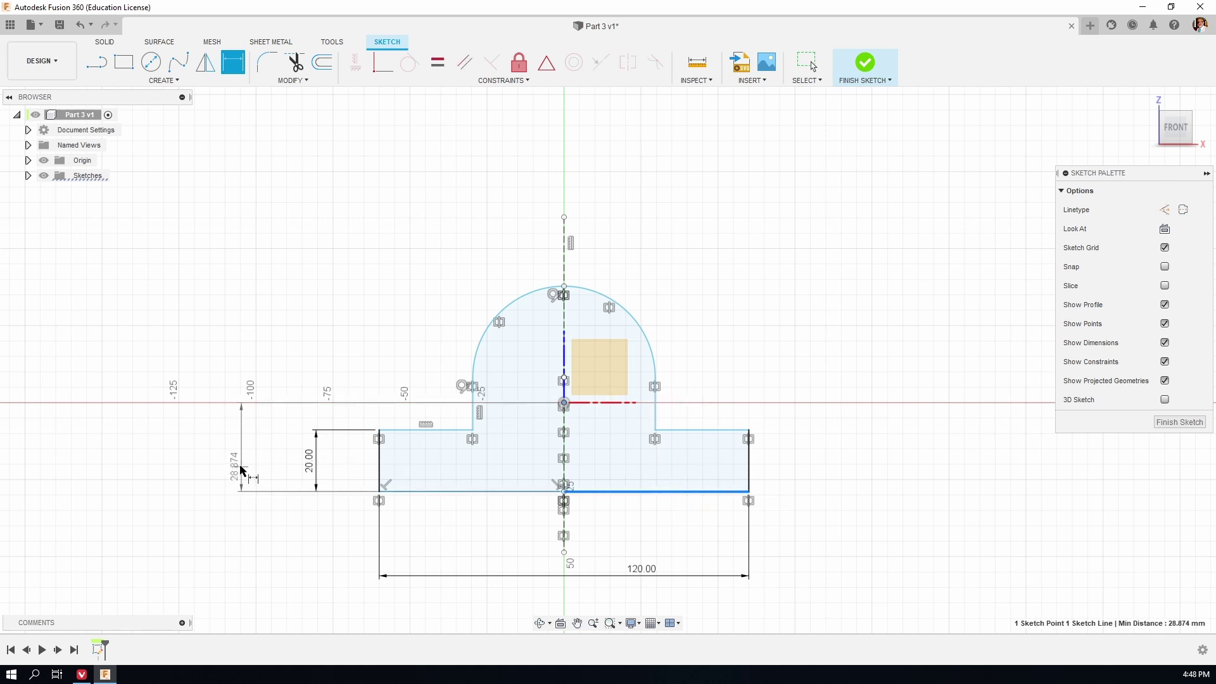
pyautogui.click(241, 469)
pyautogui.write('30')
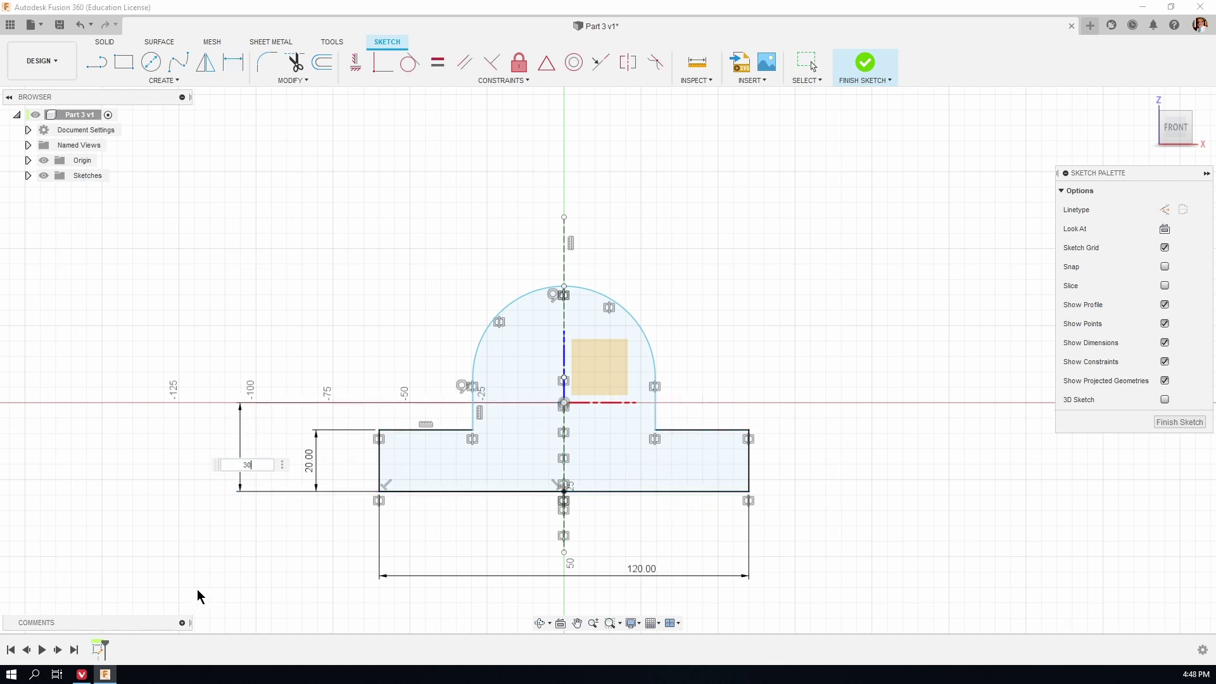
pyautogui.press('Return')
# Set the left arc's radius to R30 mm.
pyautogui.click(490, 318)
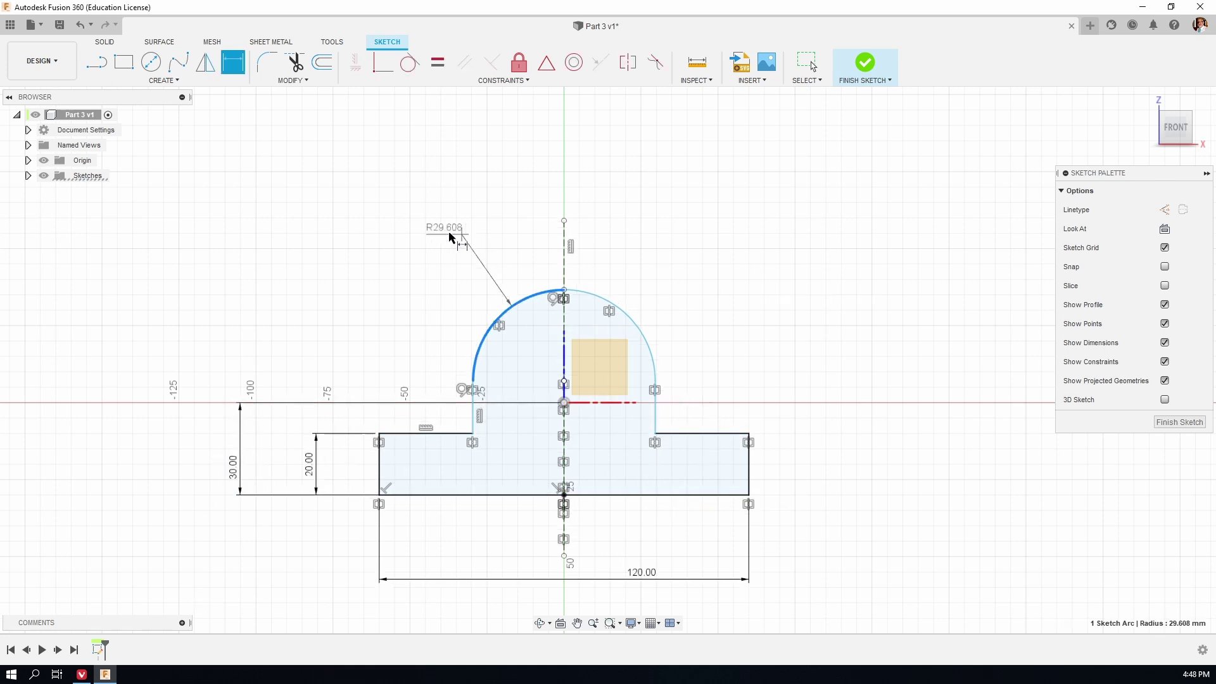
pyautogui.click(410, 235)
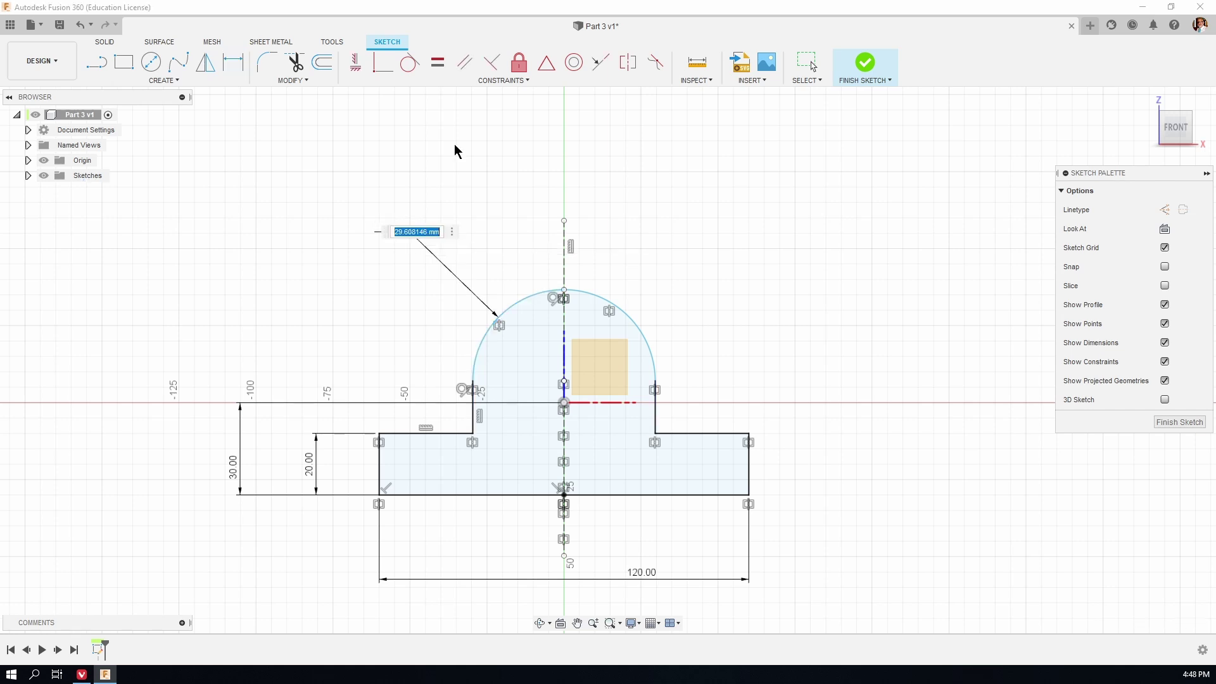
pyautogui.write('30')
pyautogui.press('Return')
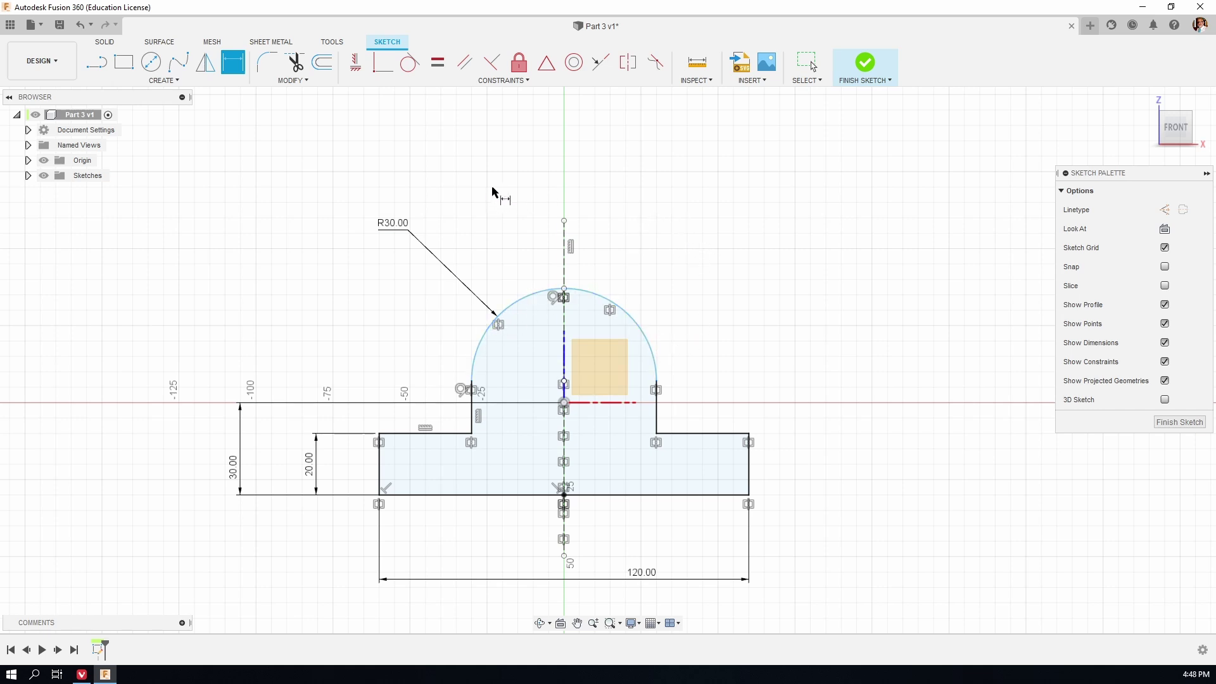
pyautogui.press('Escape')
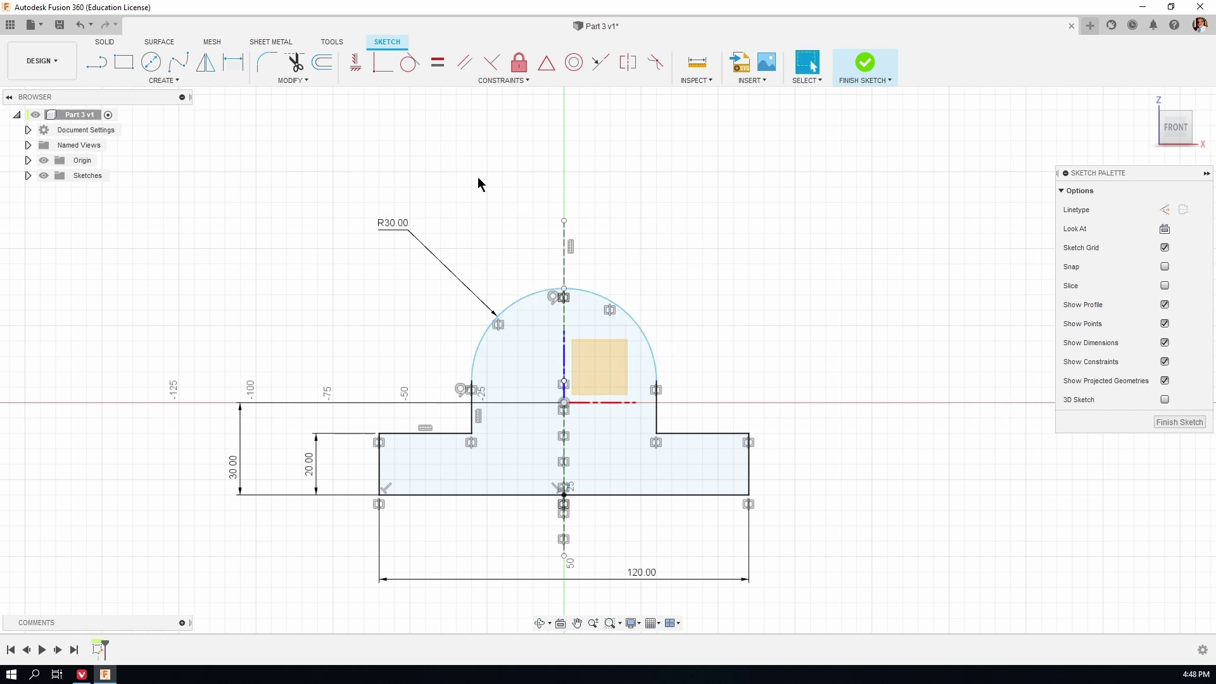
# Inspect the profile's line lengths and check whether the arch can still move.
pyautogui.click(437, 495)
pyautogui.click(393, 434)
pyautogui.click(380, 469)
pyautogui.click(710, 433)
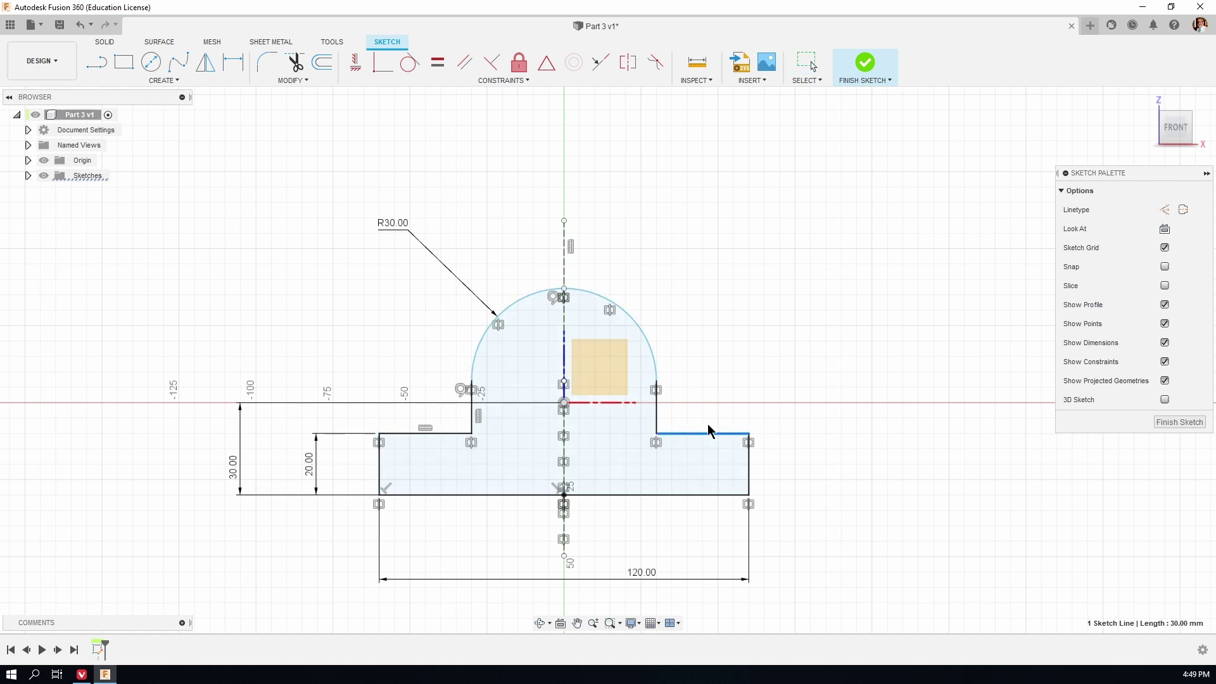
pyautogui.click(751, 465)
pyautogui.moveTo(603, 305)
pyautogui.mouseDown()
pyautogui.moveTo(599, 237)
pyautogui.moveTo(599, 351)
pyautogui.moveTo(598, 221)
pyautogui.moveTo(589, 280)
pyautogui.moveTo(588, 258)
pyautogui.mouseUp()
# Make the arc's centre point coincident with the sketch origin.
pyautogui.keyDown('shift'); pyautogui.click(505, 278); pyautogui.keyUp('shift')
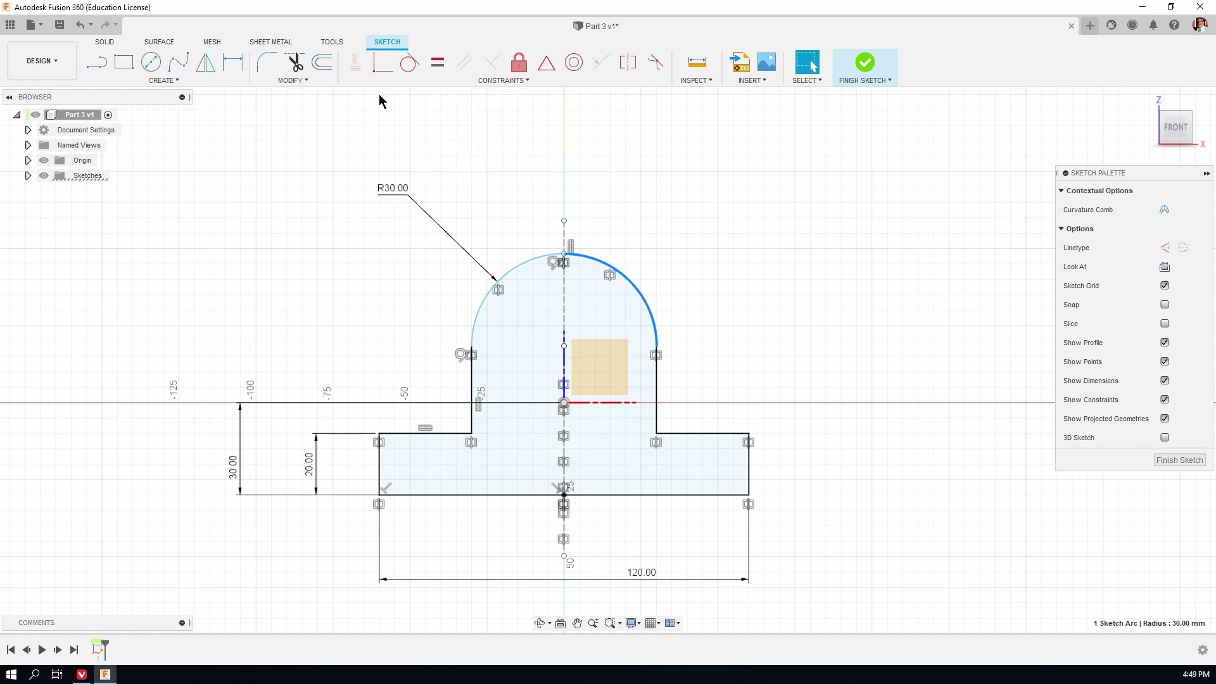
pyautogui.click(382, 68)
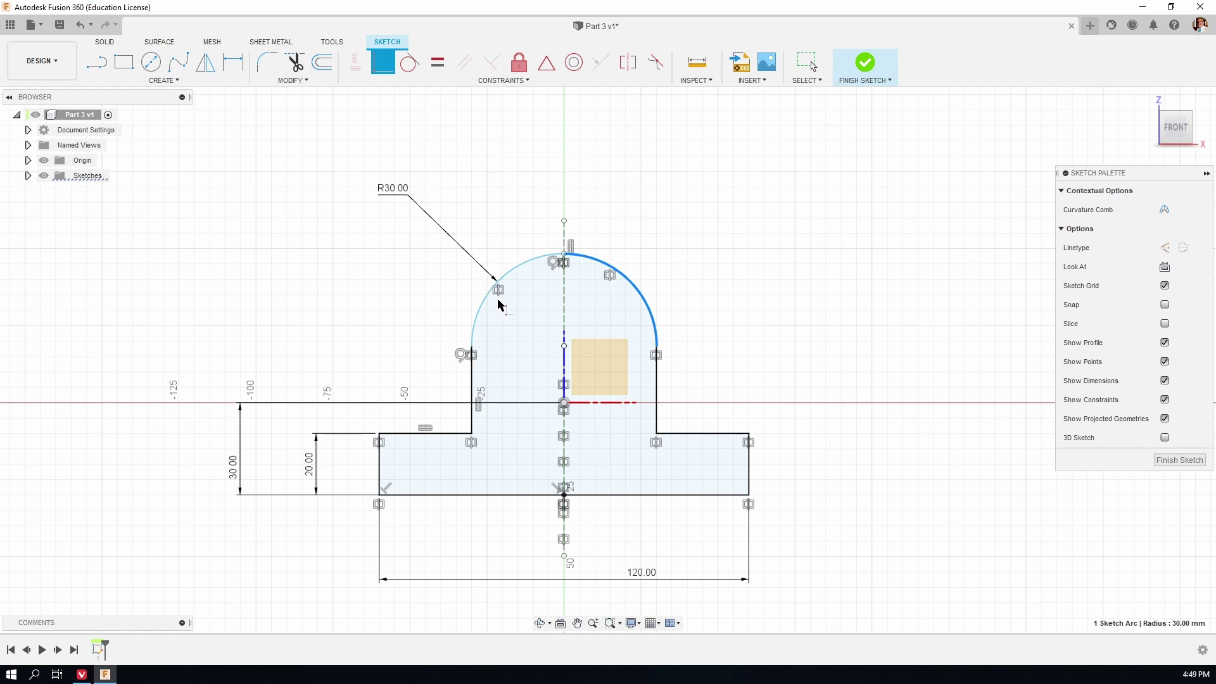
pyautogui.click(564, 347)
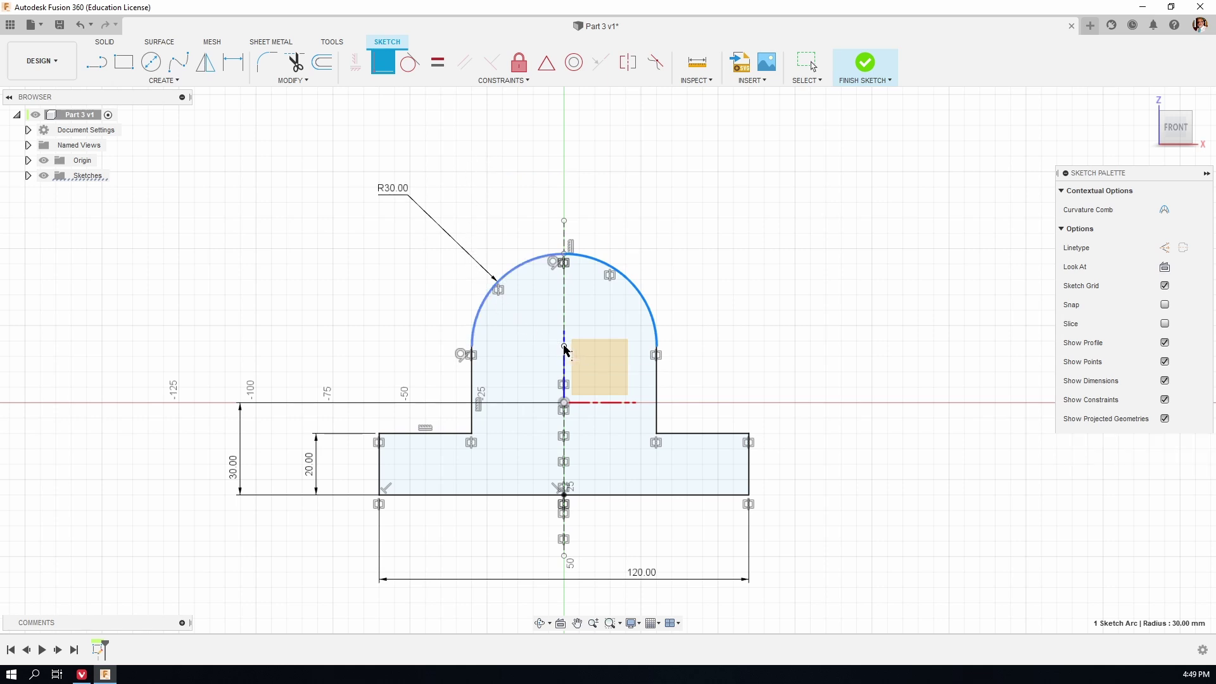
pyautogui.click(566, 402)
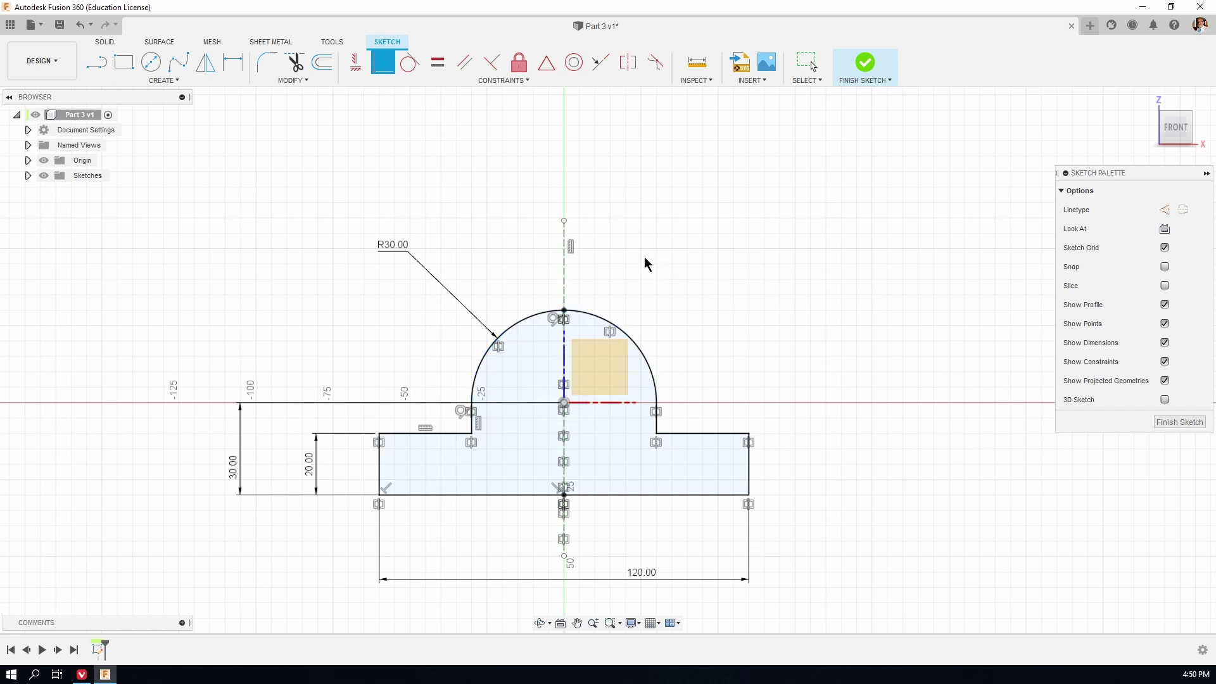
pyautogui.press('Escape')
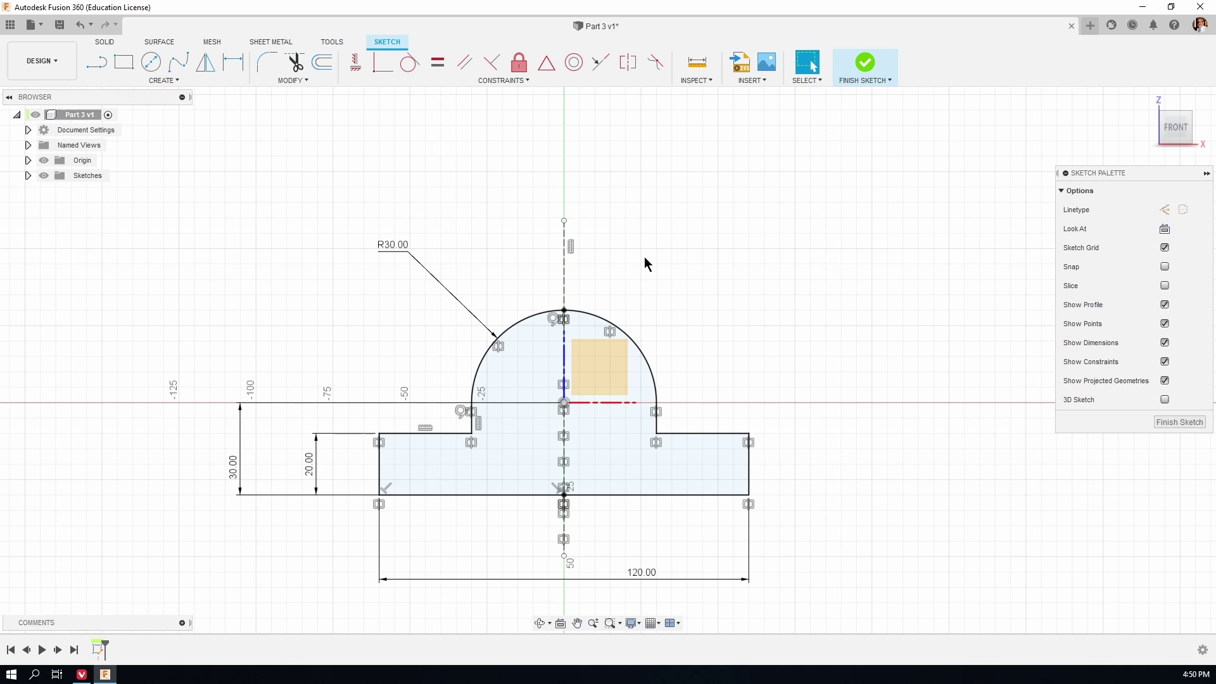
# Extrude the profile 20 mm into a solid body and start a sketch on its front face.
pyautogui.press('e')
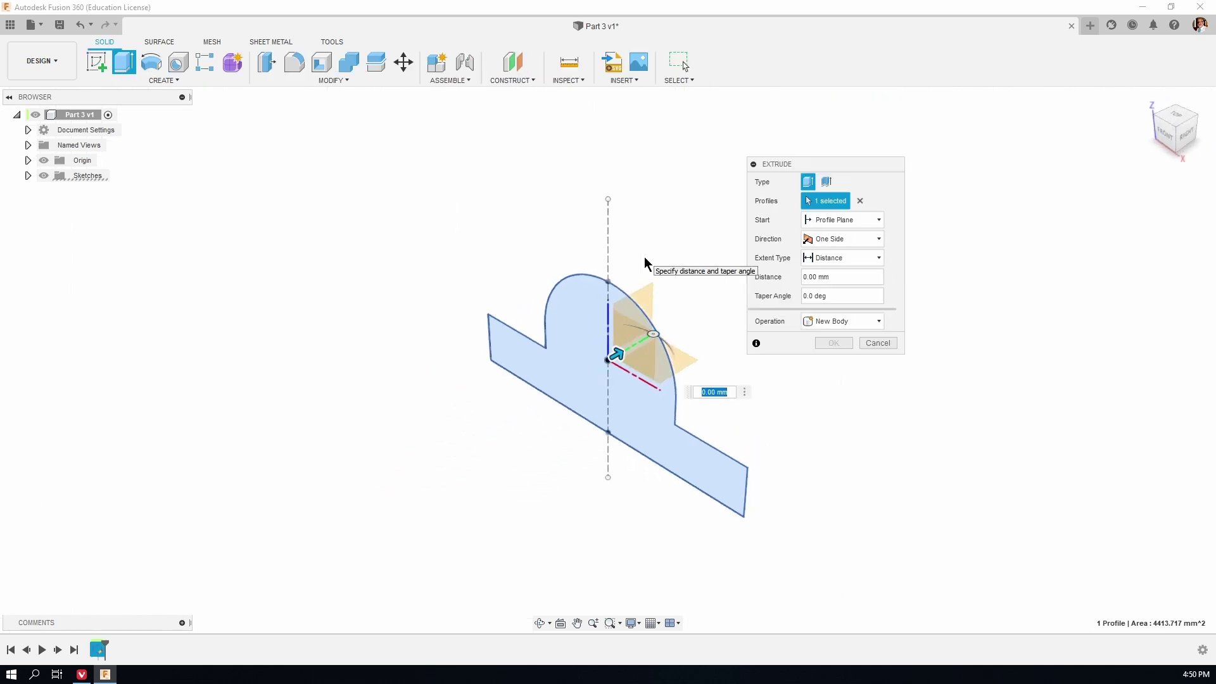
pyautogui.moveTo(861, 171); pyautogui.dragTo(943, 140)
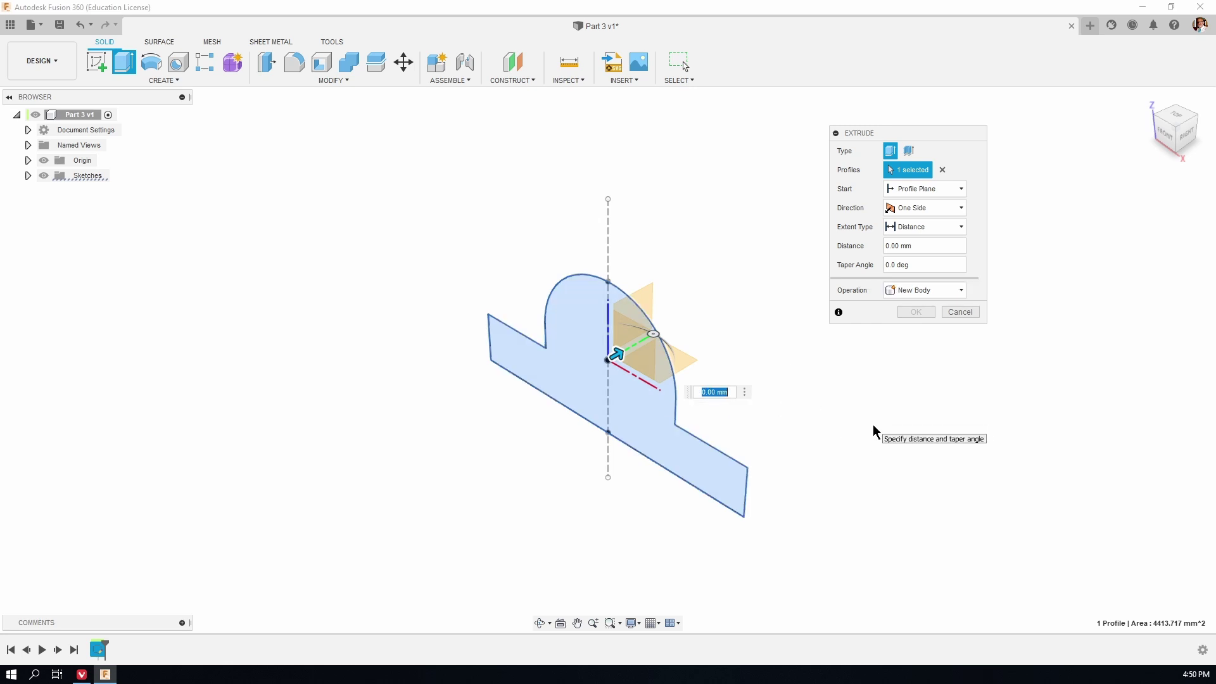
pyautogui.write('20')
pyautogui.press('Return')
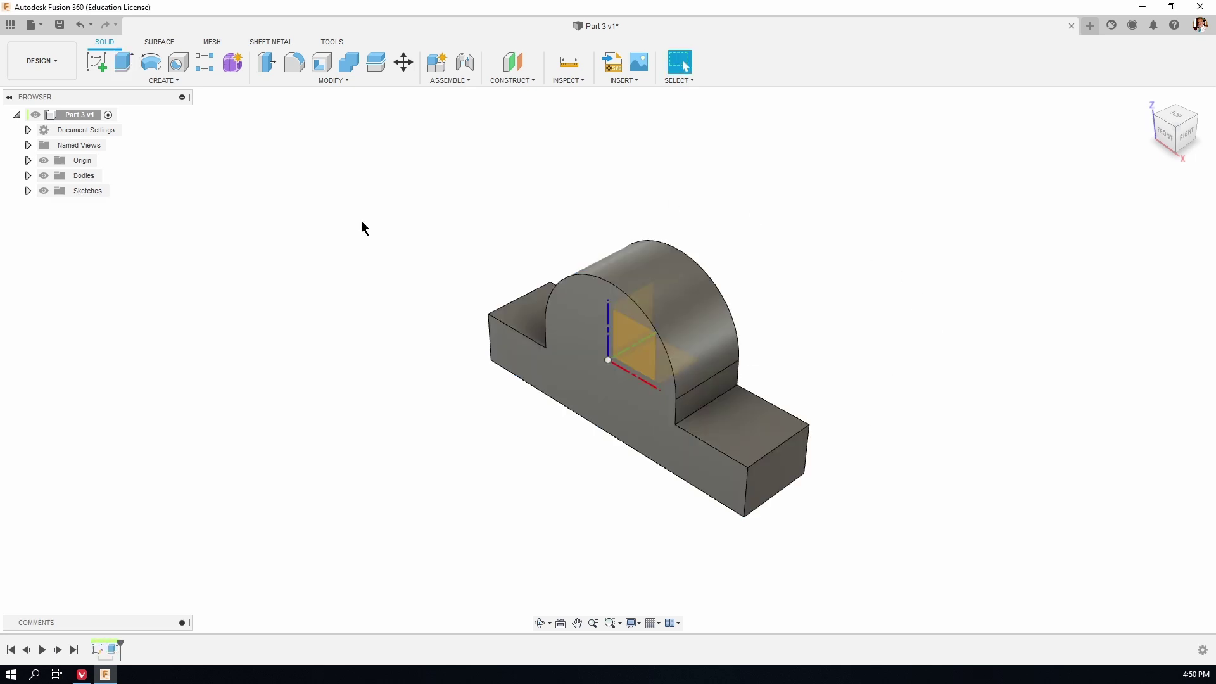
pyautogui.click(97, 62)
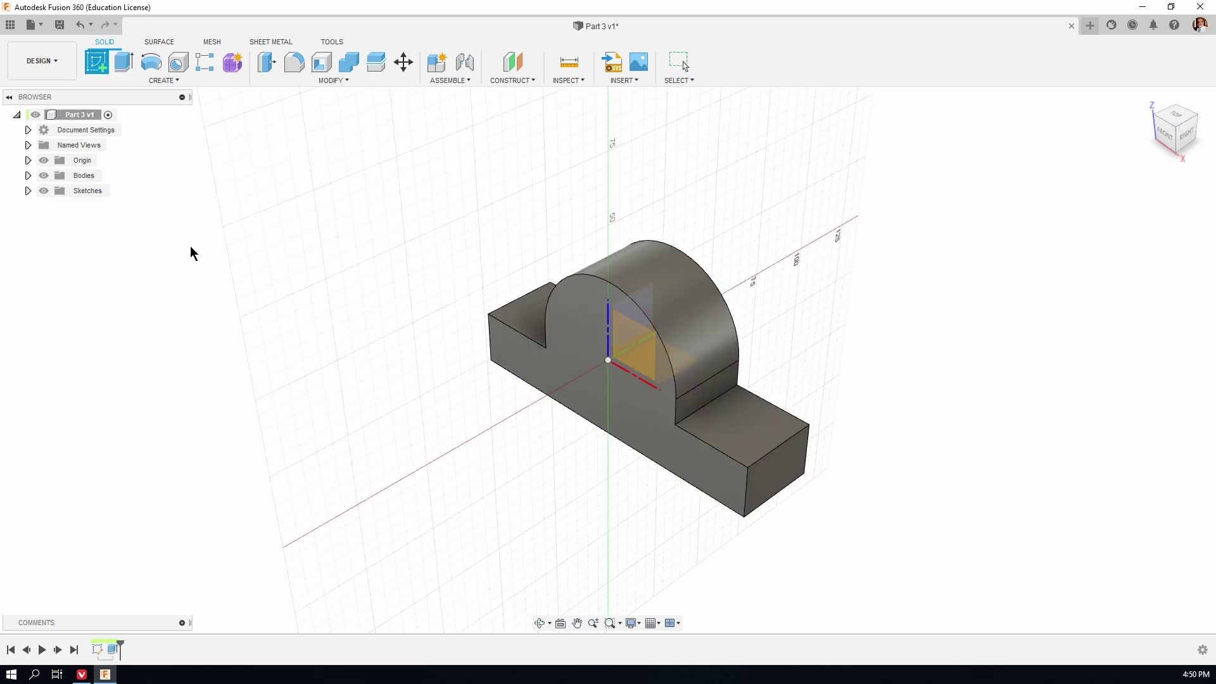
pyautogui.click(588, 391)
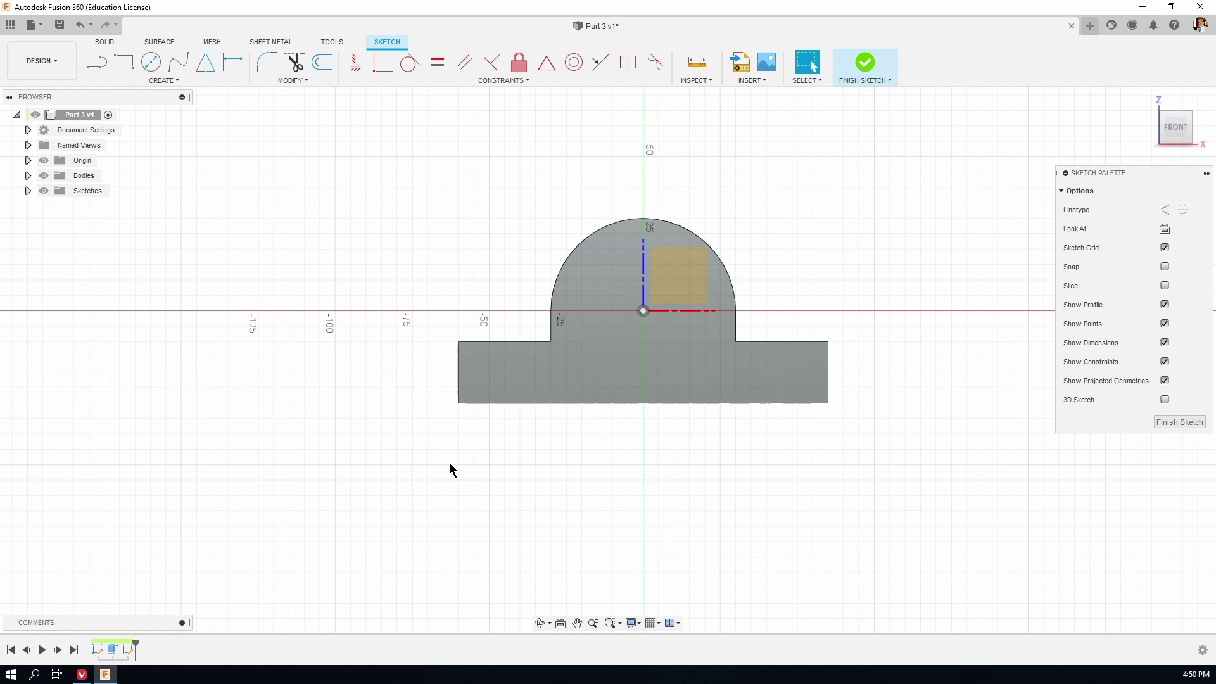
# Sketch a circle centred on the origin and dimension its diameter as 30 mm.
pyautogui.press('c')
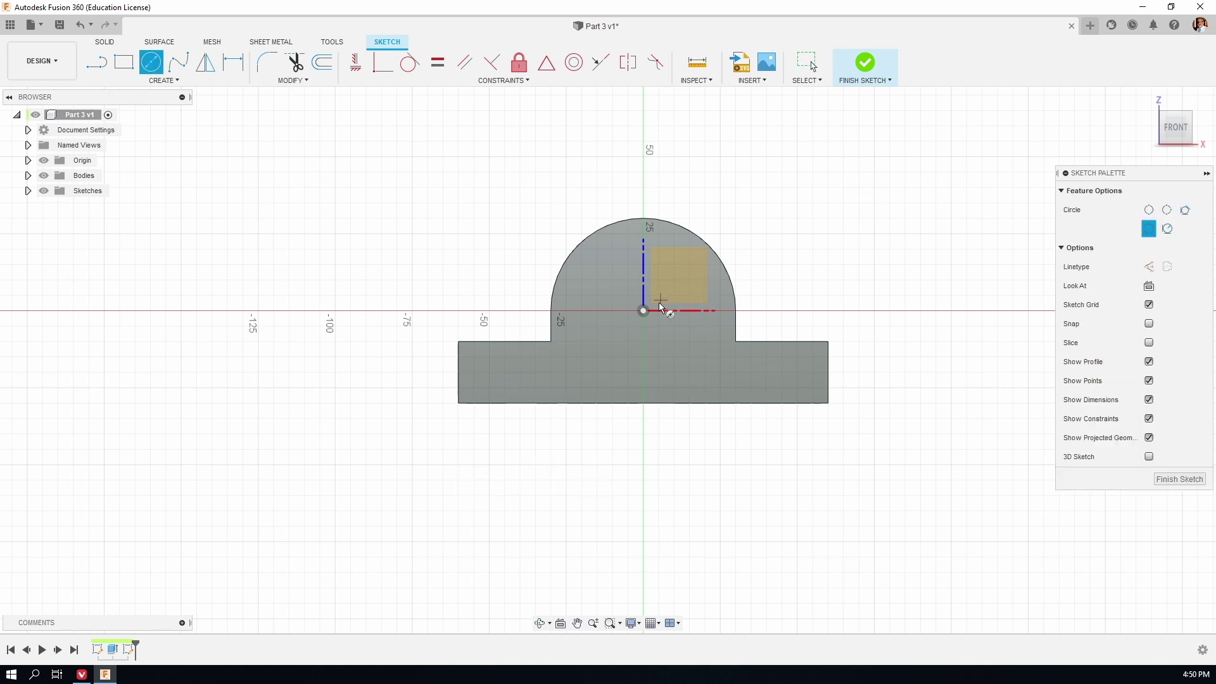
pyautogui.click(644, 311)
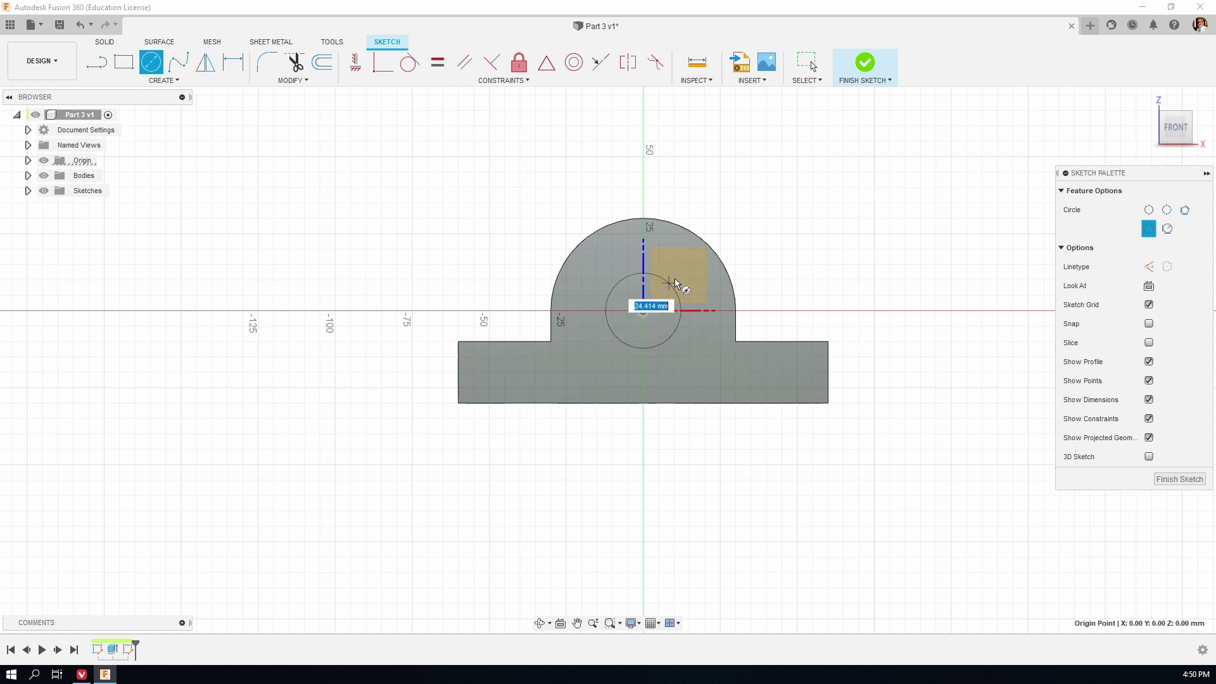
pyautogui.click(692, 261)
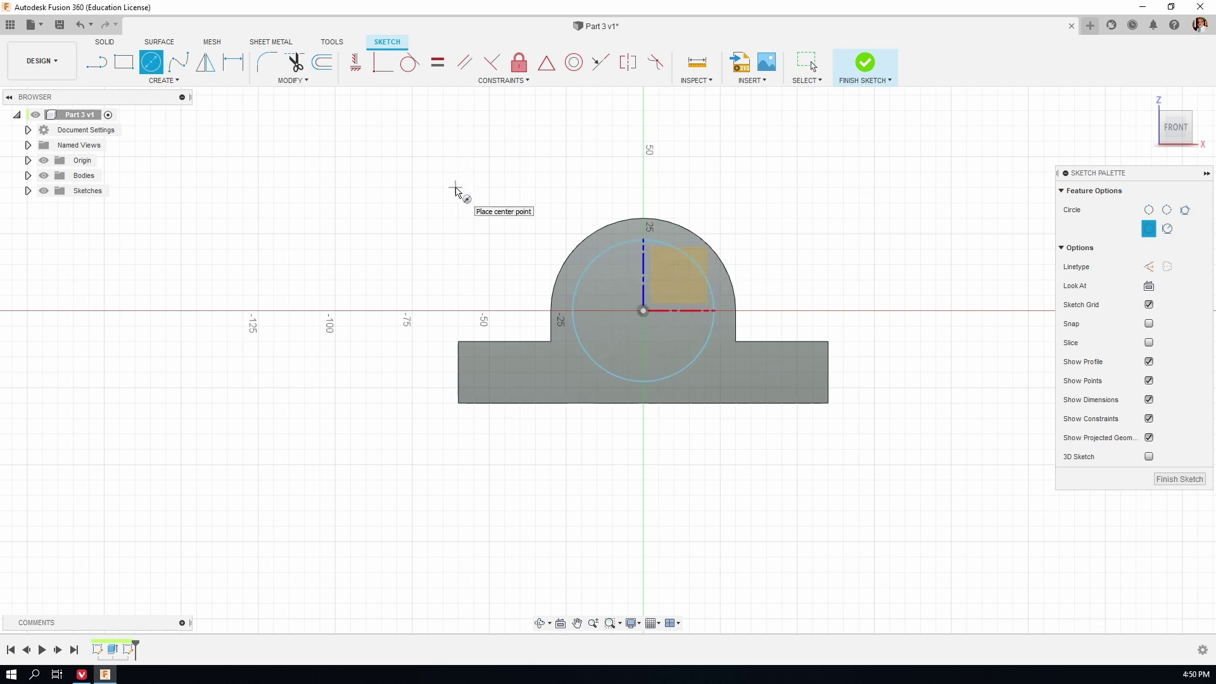
pyautogui.press('d')
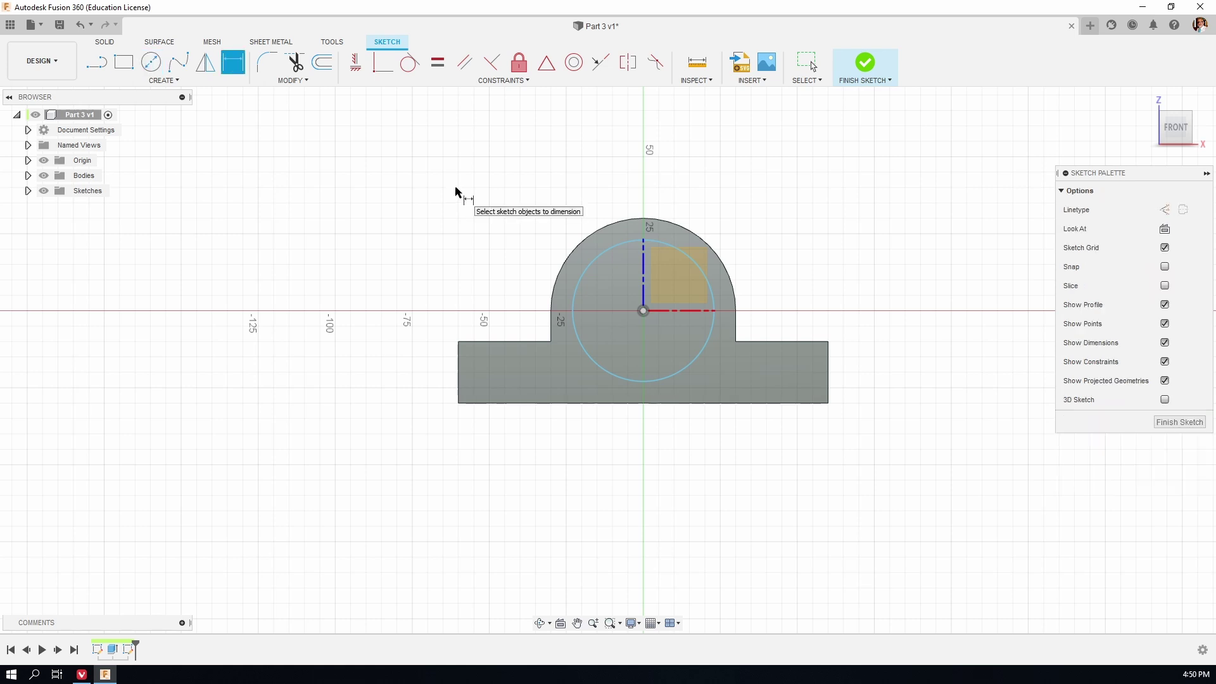
pyautogui.click(608, 254)
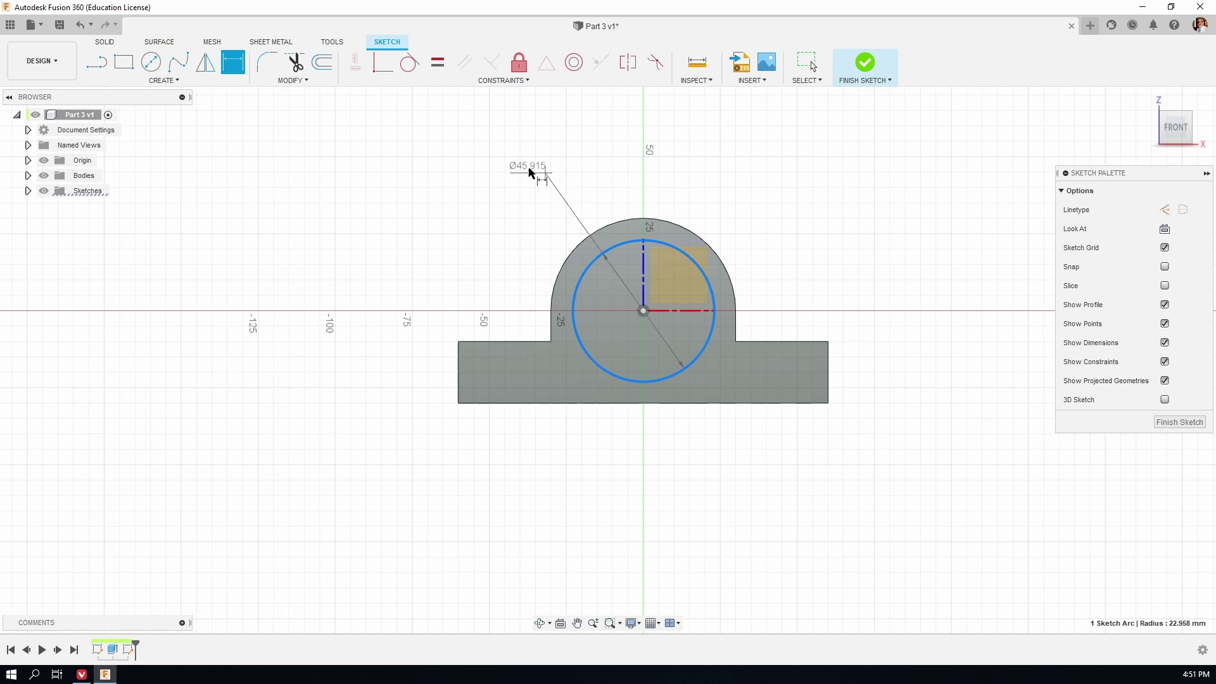
pyautogui.click(516, 198)
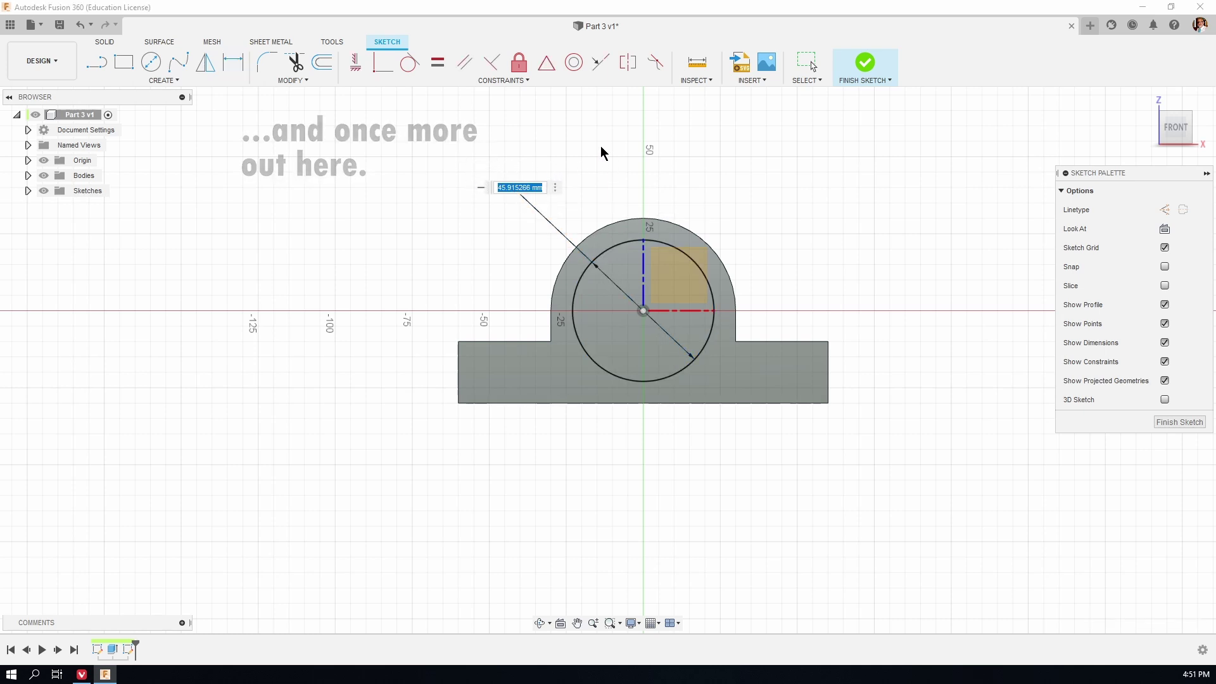
pyautogui.write('30')
pyautogui.press('Return')
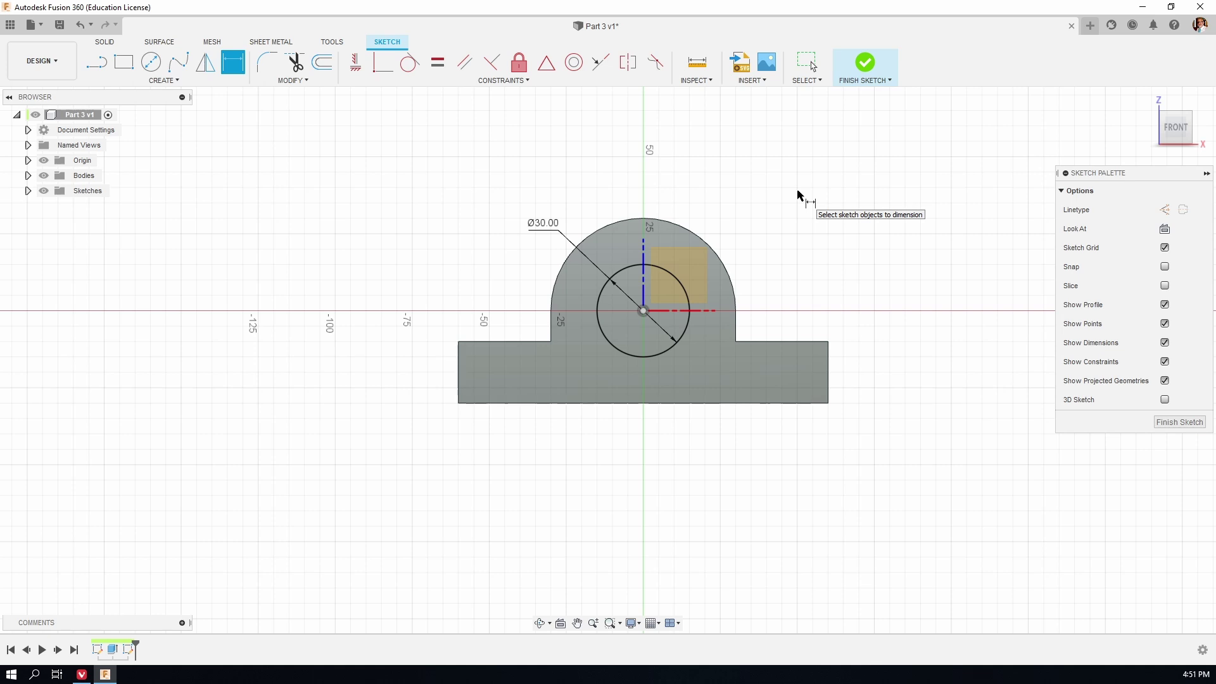
pyautogui.press('Escape')
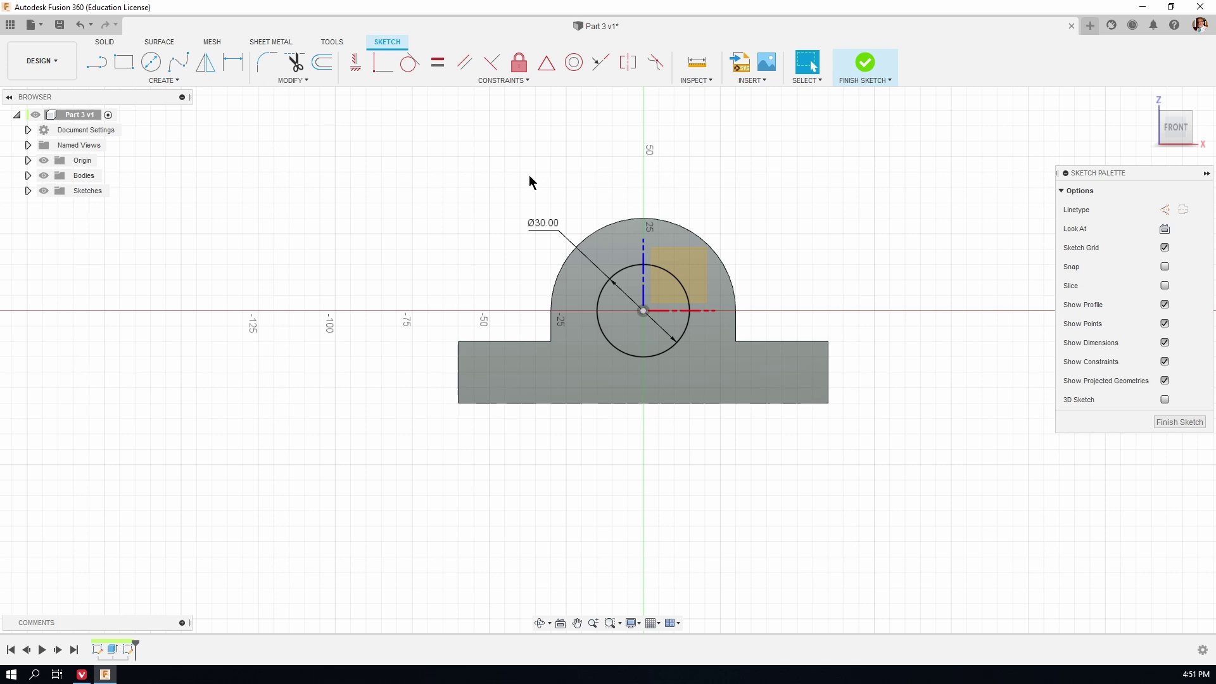
pyautogui.press('e')
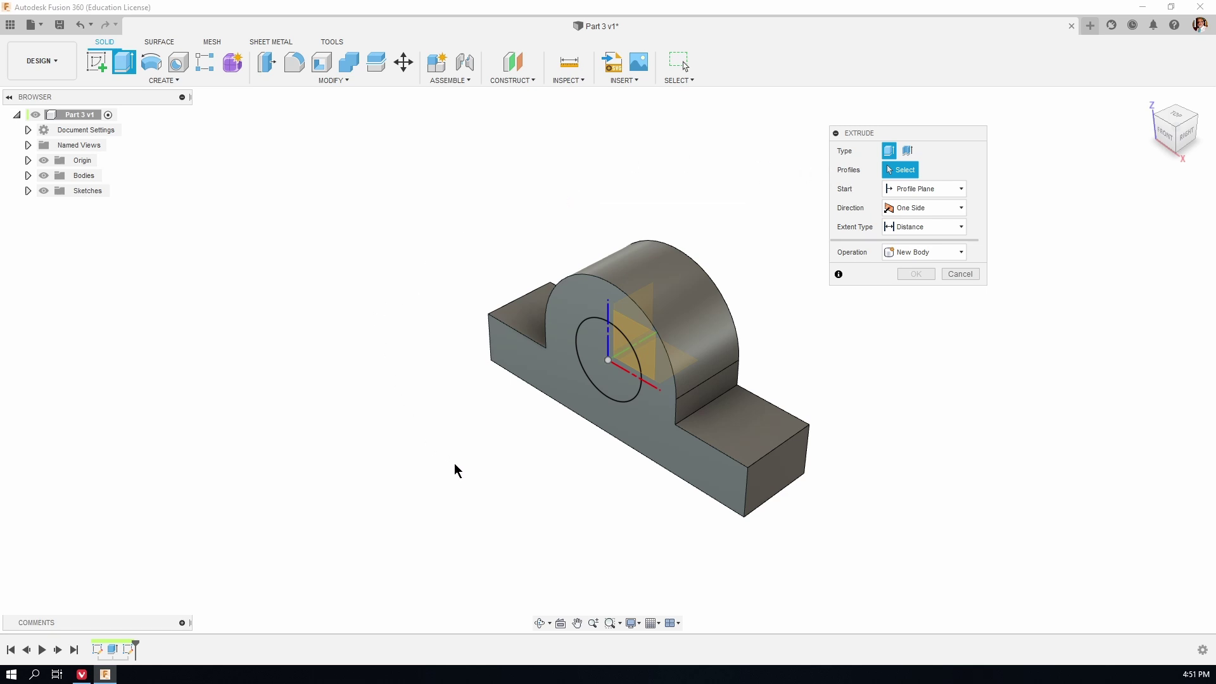
# Cut-extrude the Ø30 circle 30 mm backward through the rounded boss.
pyautogui.click(586, 355)
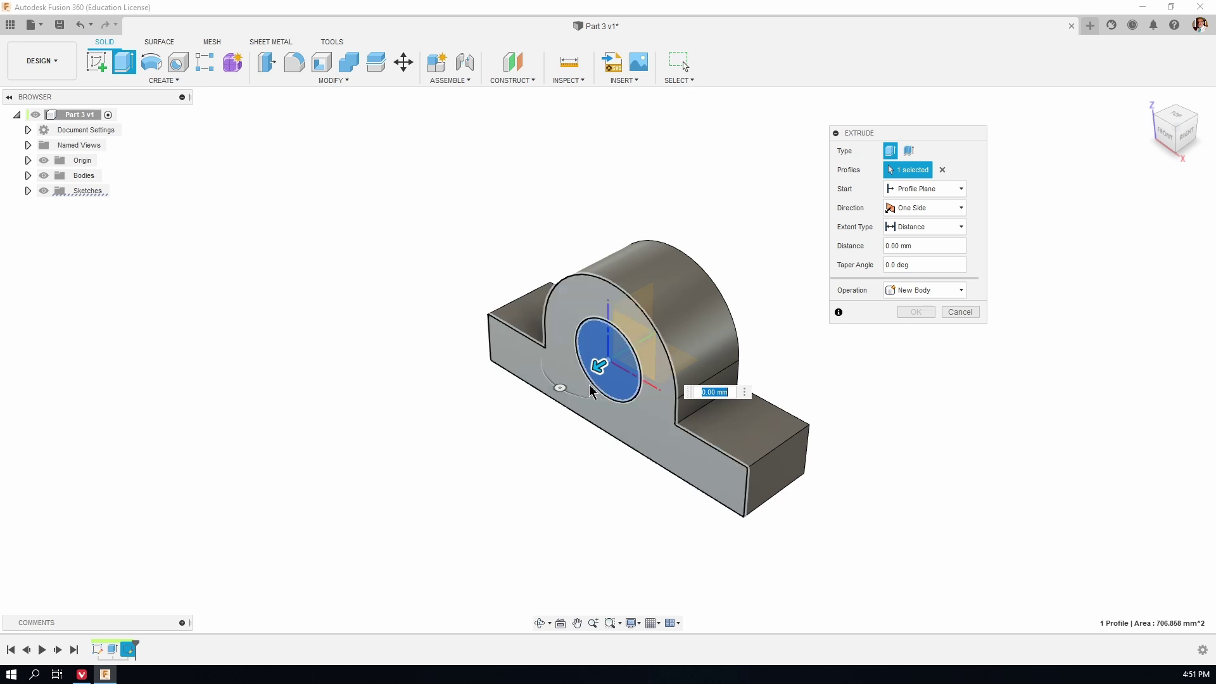
pyautogui.moveTo(598, 366); pyautogui.dragTo(572, 350)
pyautogui.write('-30')
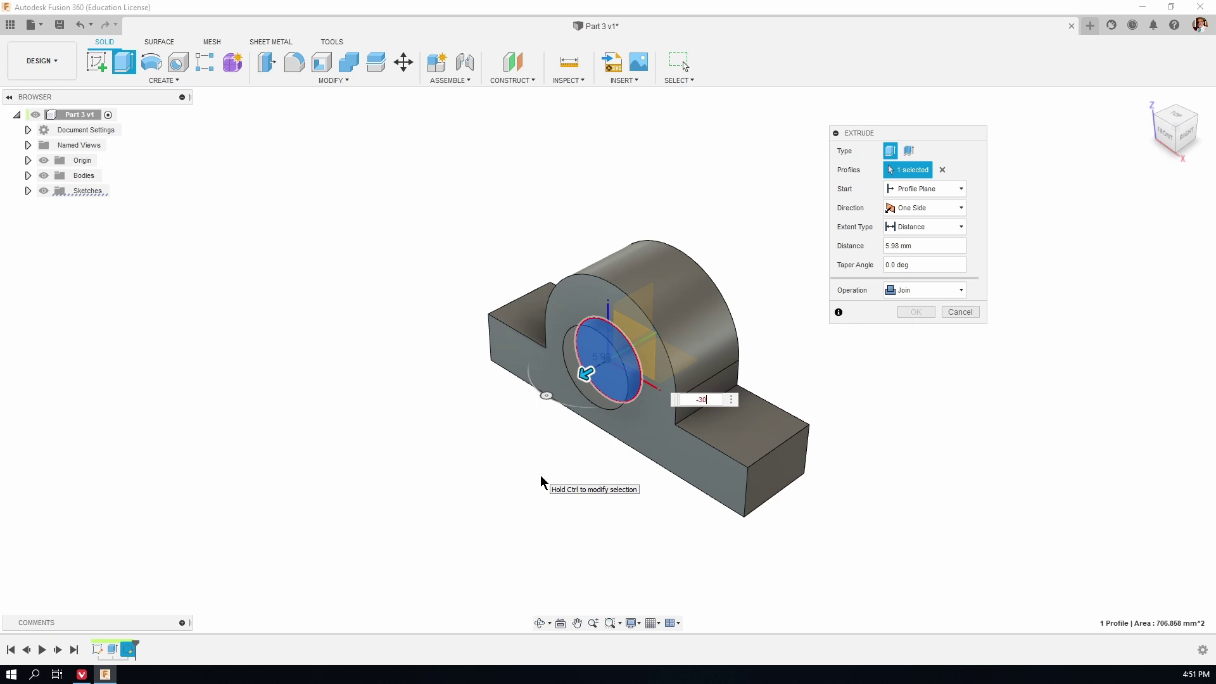
pyautogui.press('Return')
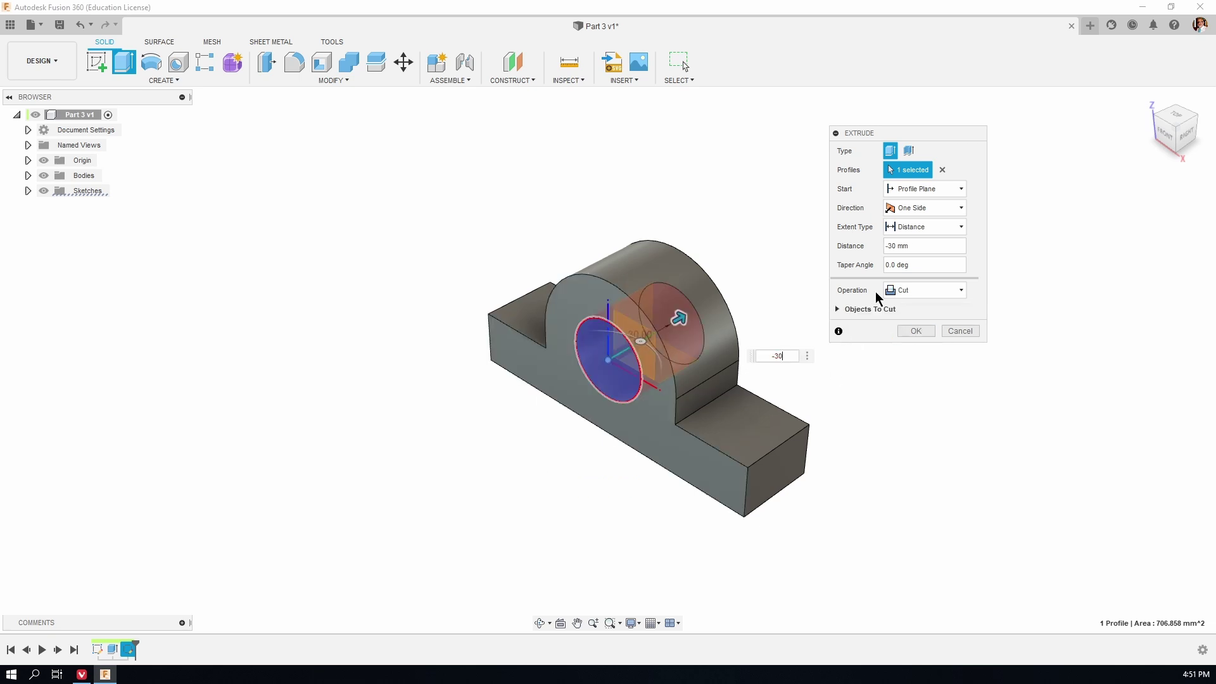
pyautogui.click(948, 296)
pyautogui.click(948, 295)
pyautogui.click(917, 332)
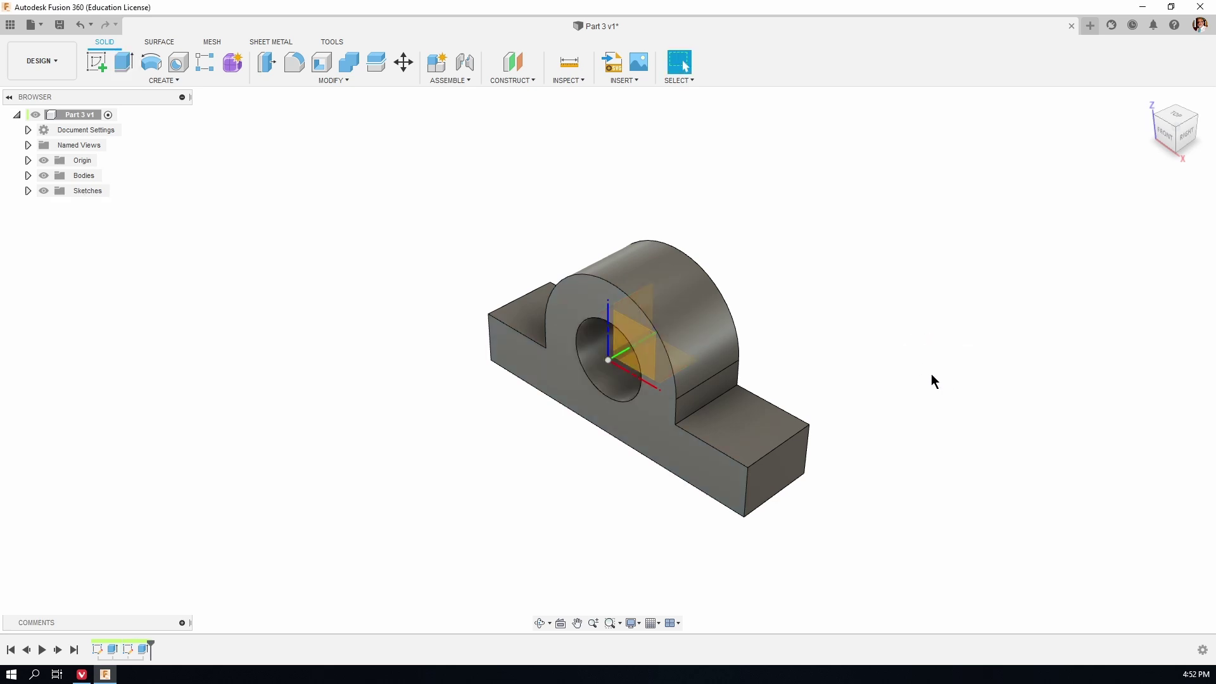
# Apply a 5 mm fillet to the left and right inner edges where the upright meets the base.
pyautogui.click(543, 623)
pyautogui.moveTo(529, 439); pyautogui.dragTo(563, 425)
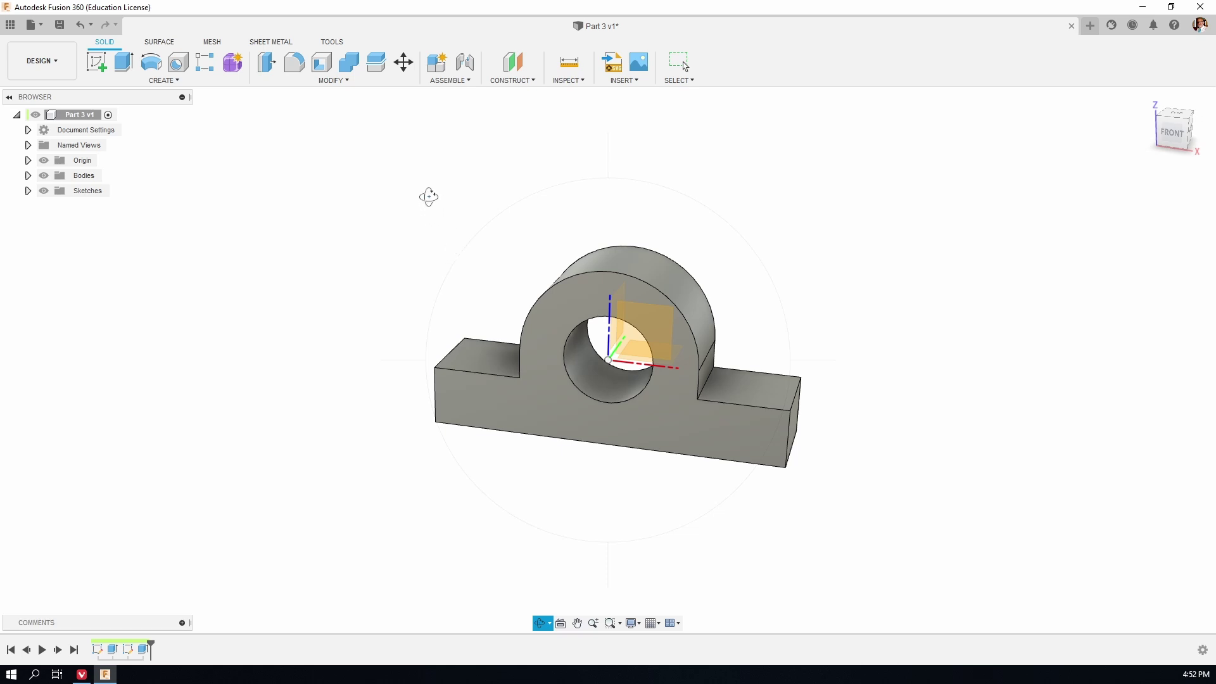
pyautogui.press('Escape')
pyautogui.click(295, 66)
pyautogui.moveTo(1115, 175); pyautogui.dragTo(1001, 114)
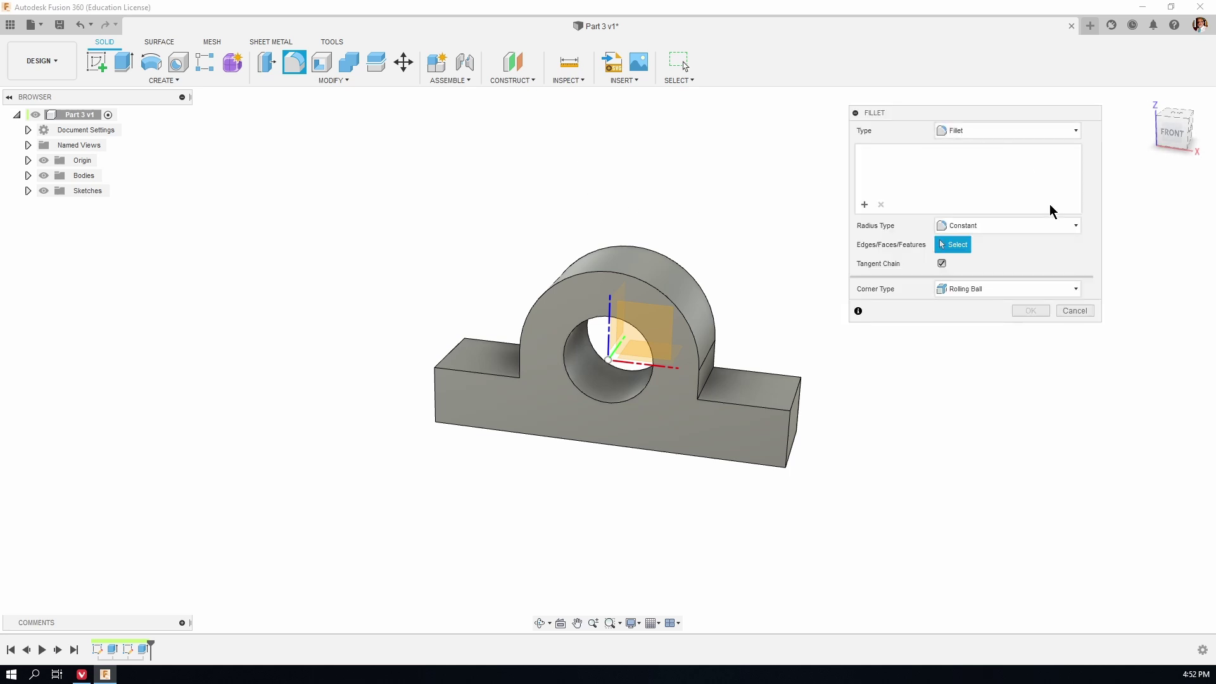
pyautogui.scroll(3, 811, 361)
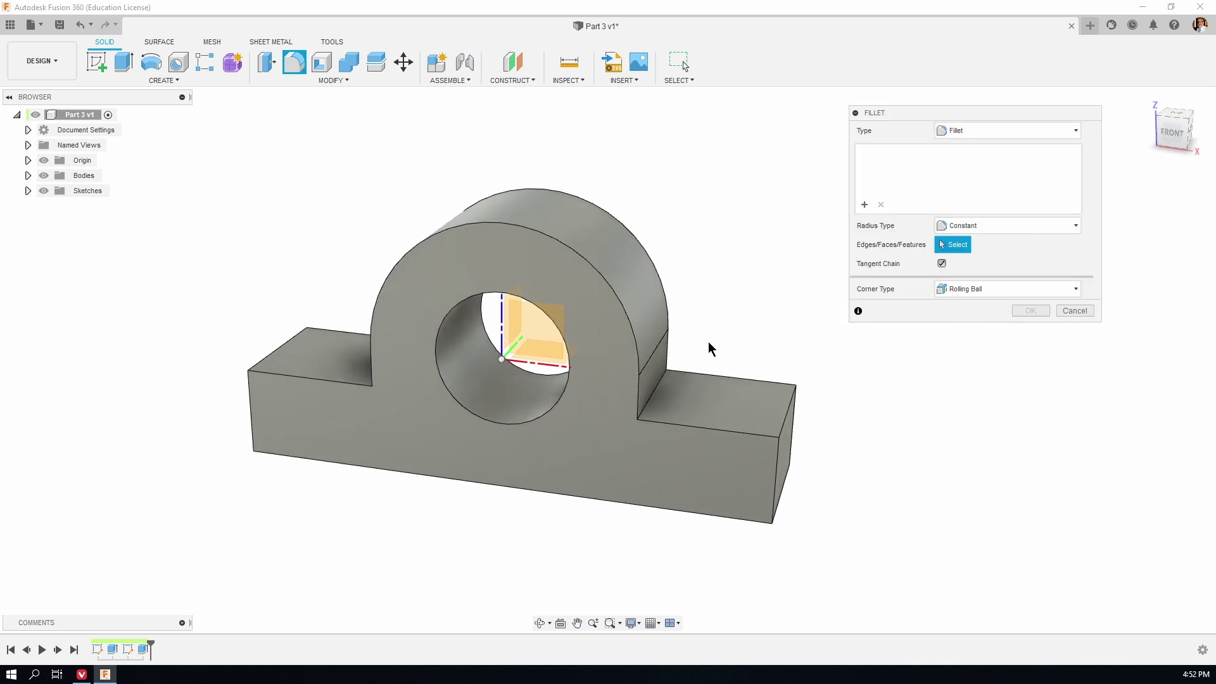
pyautogui.click(658, 396)
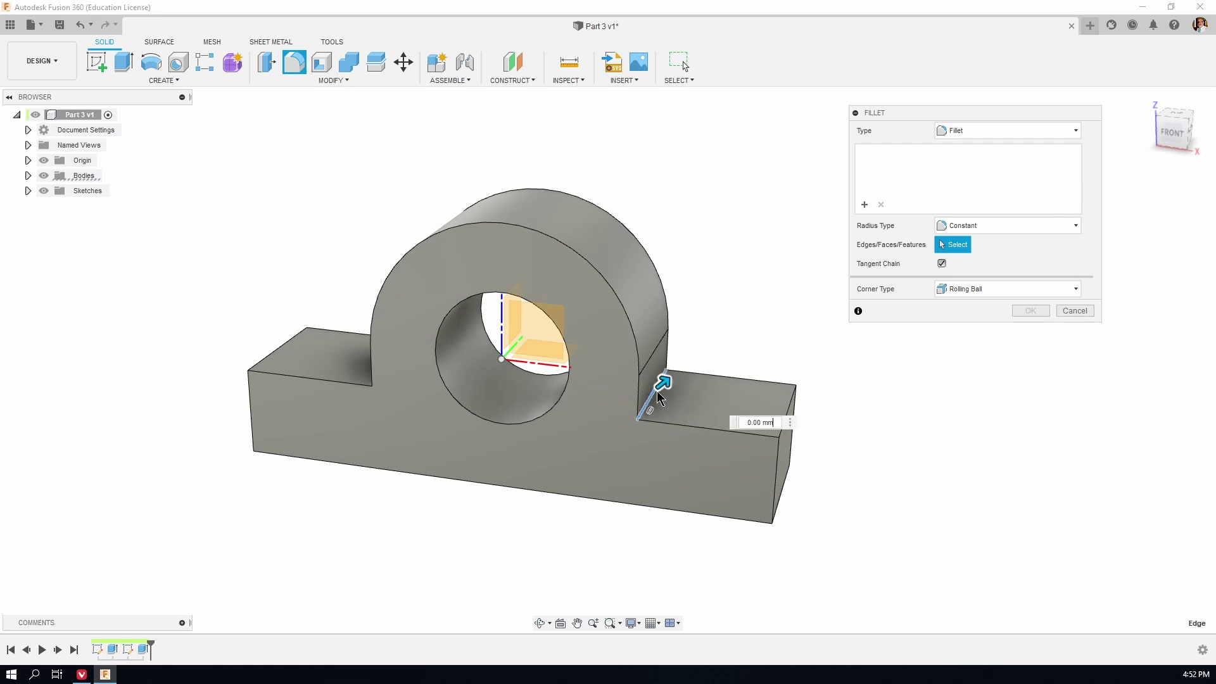
pyautogui.click(397, 370)
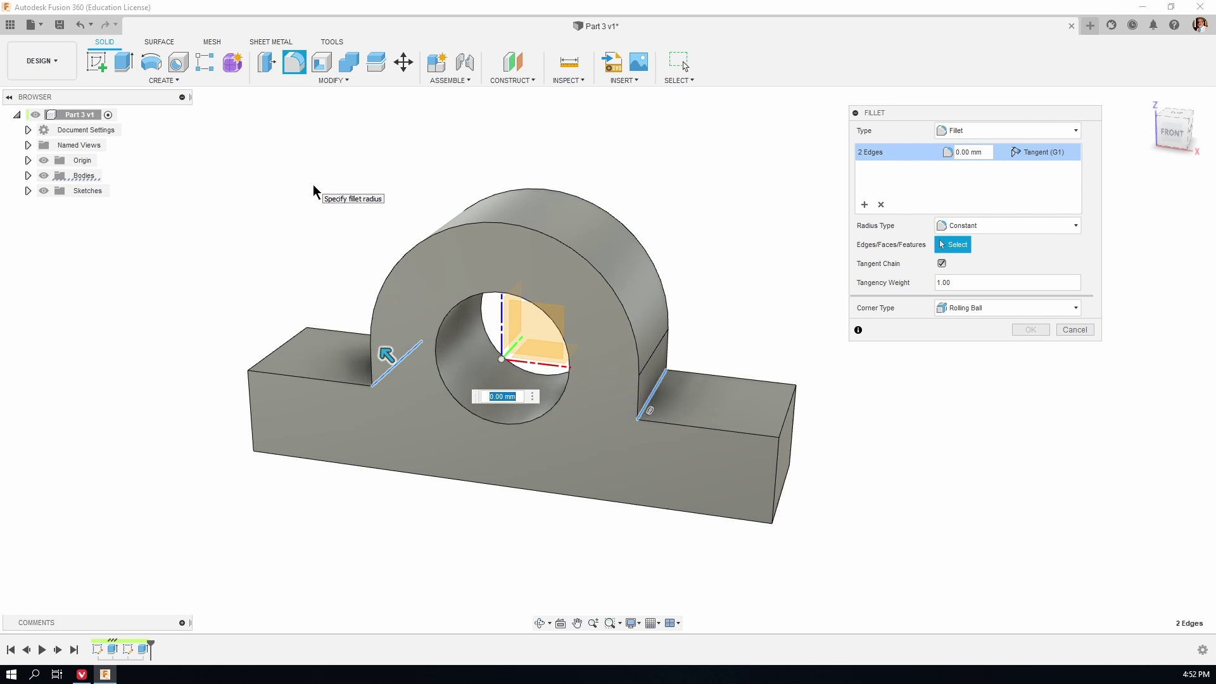
pyautogui.write('5')
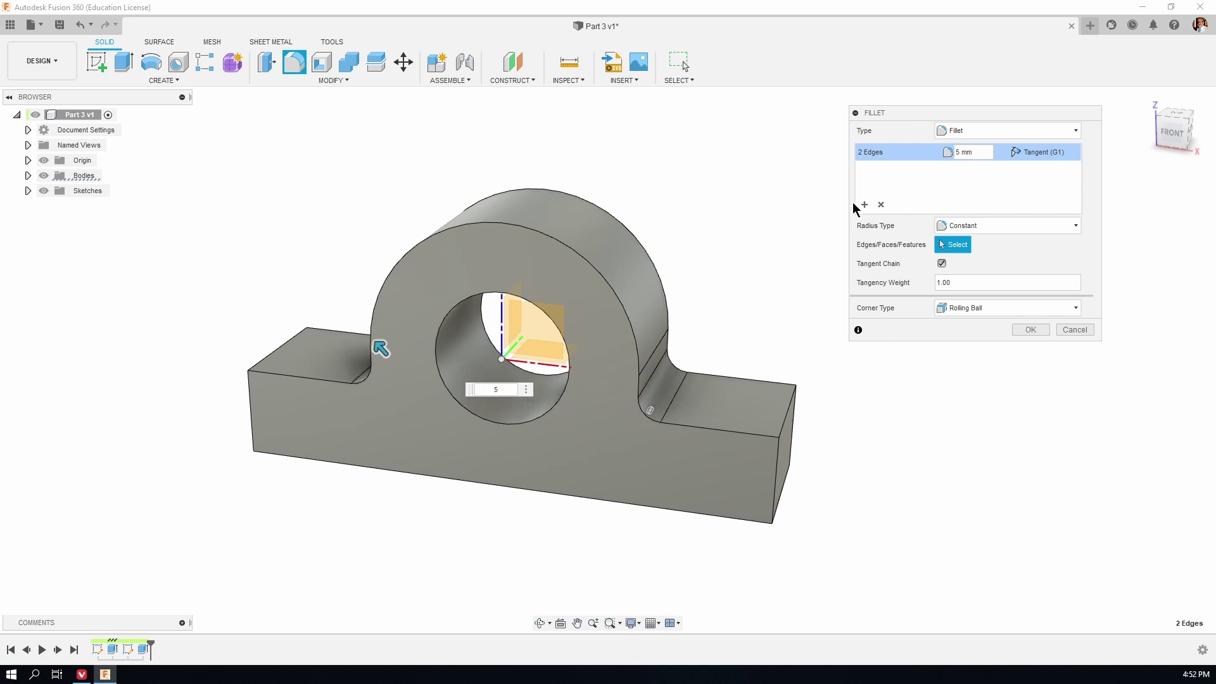
pyautogui.click(1030, 330)
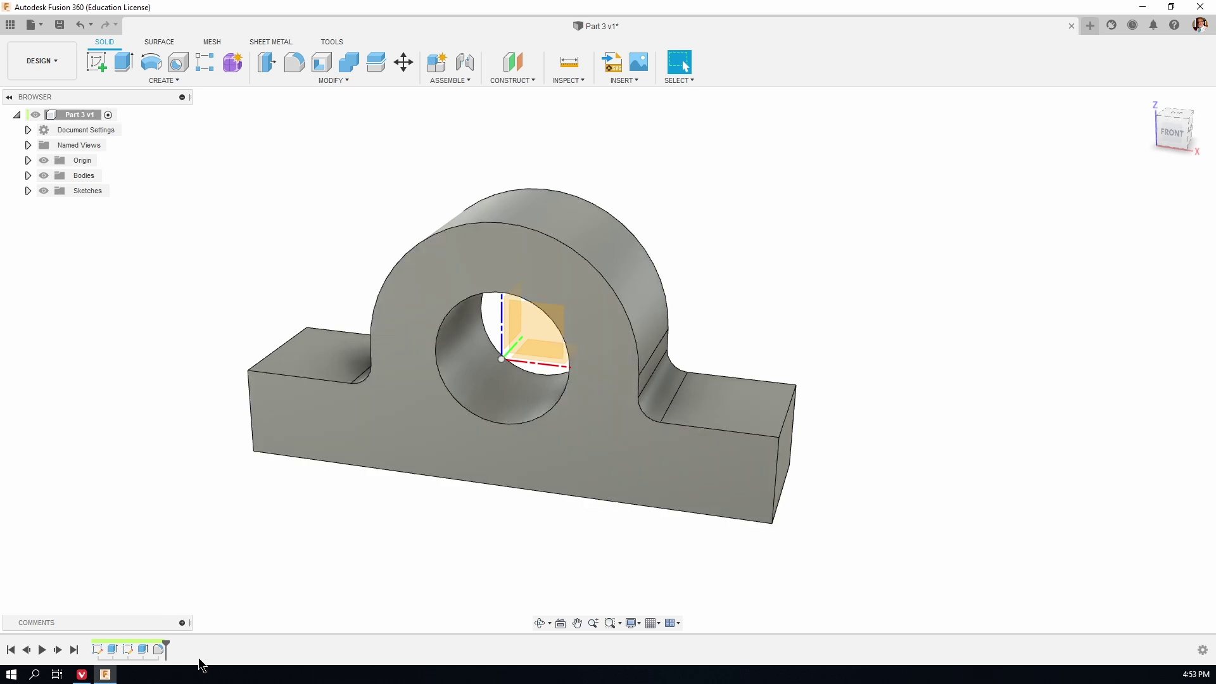
# Reopen Sketch1 and change its 20.00 base height dimension to 10 mm.
pyautogui.rightClick(97, 649)
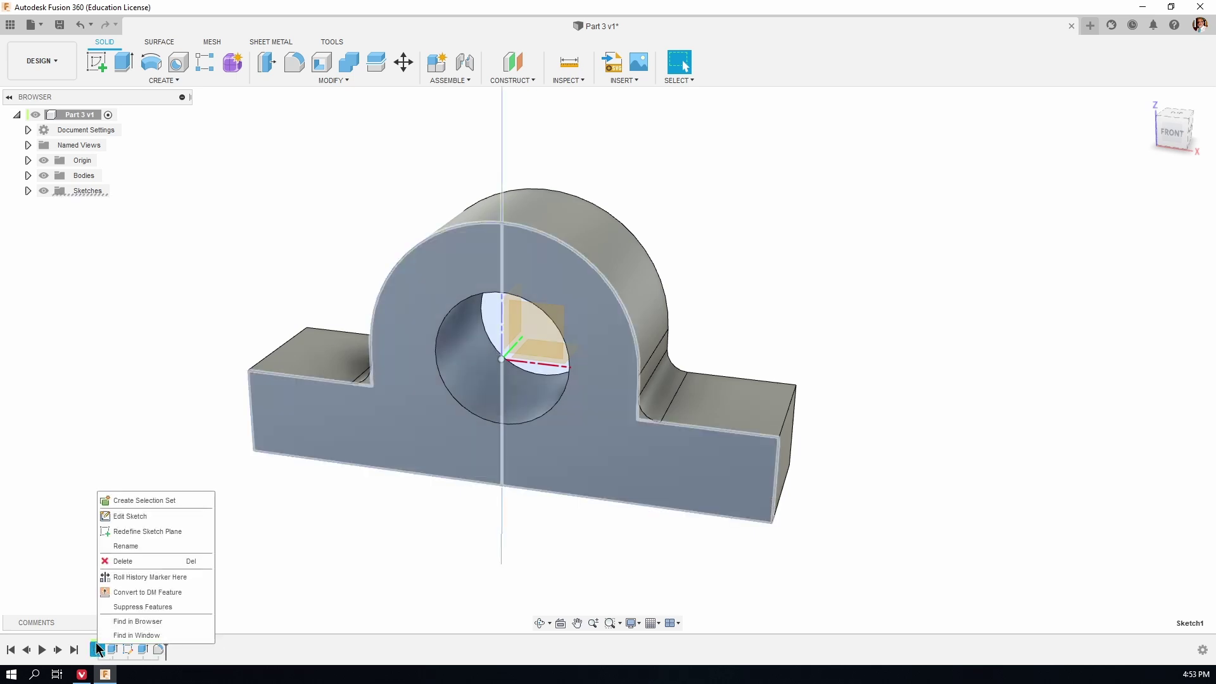
pyautogui.click(145, 522)
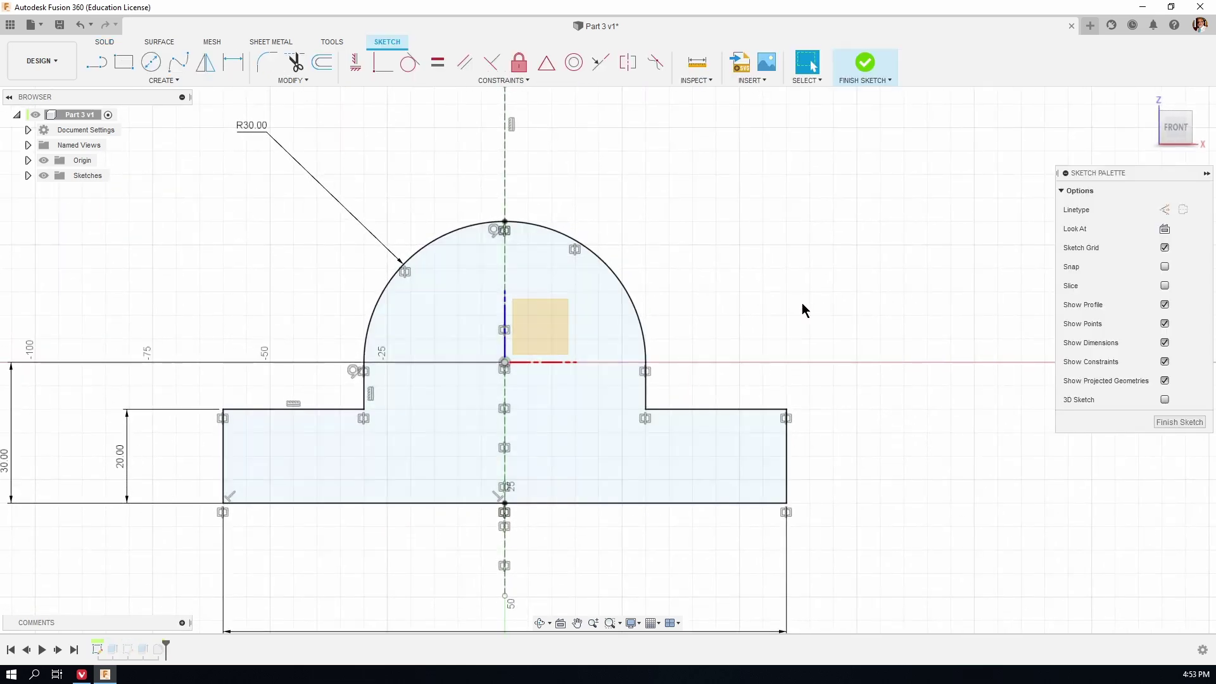
pyautogui.scroll(-2, 804, 290)
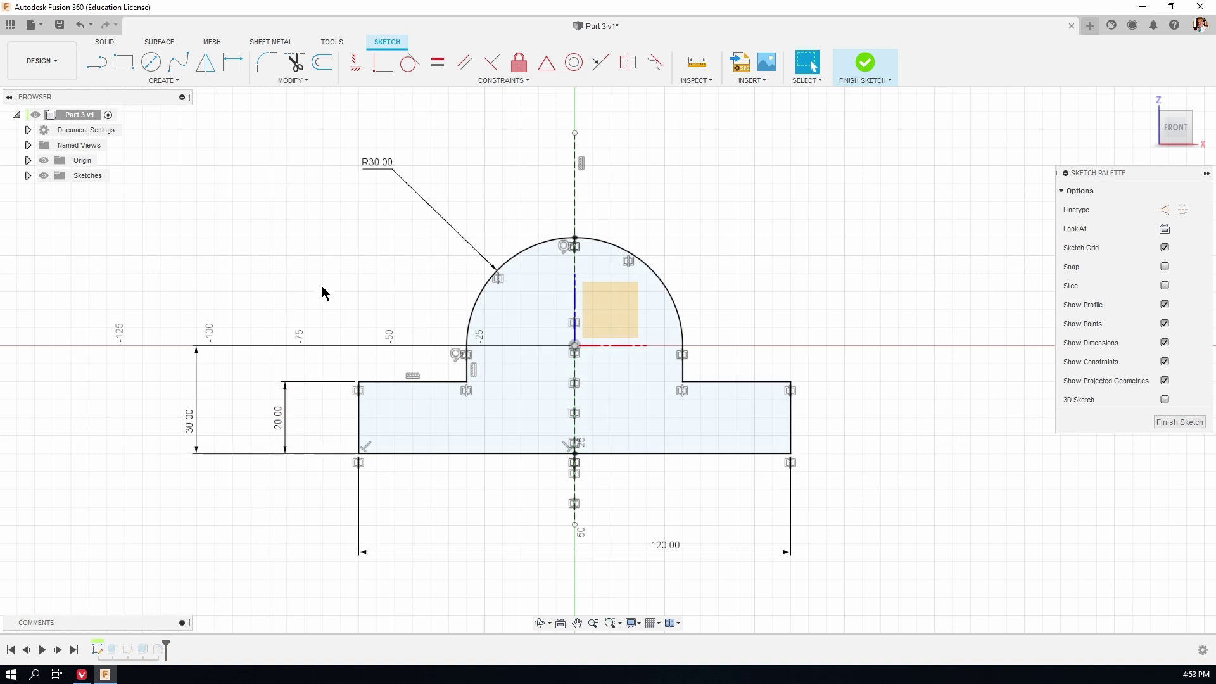
pyautogui.doubleClick(282, 424)
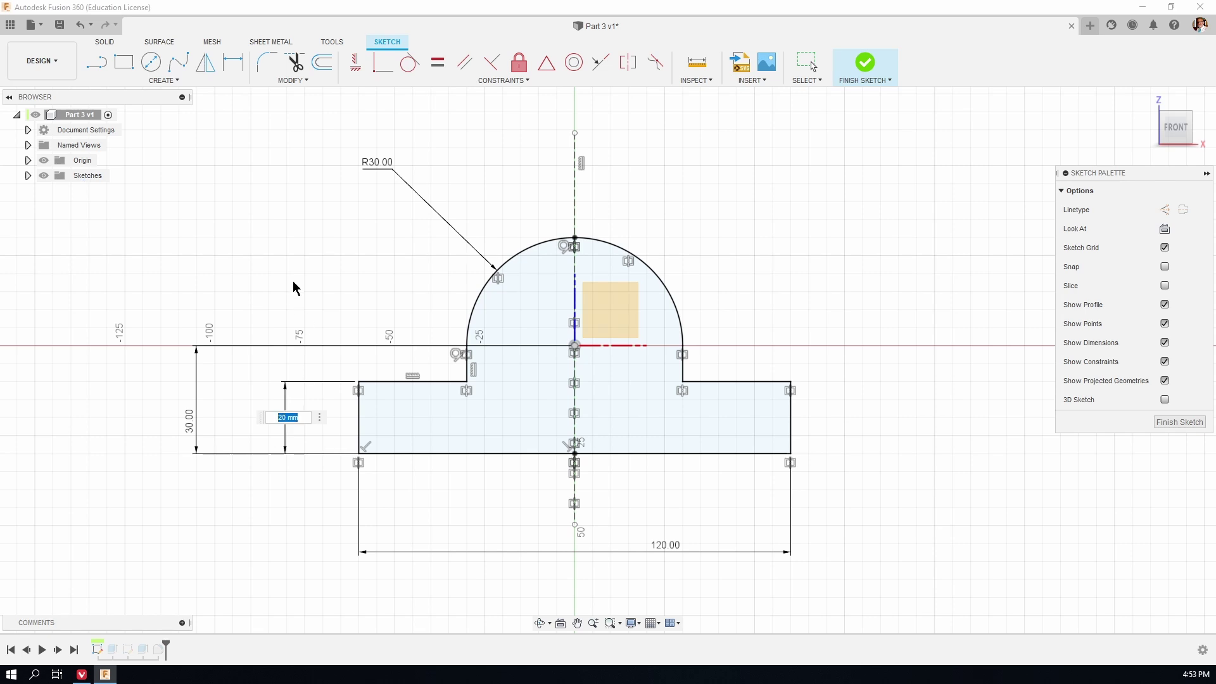
pyautogui.write('10')
pyautogui.press('Return')
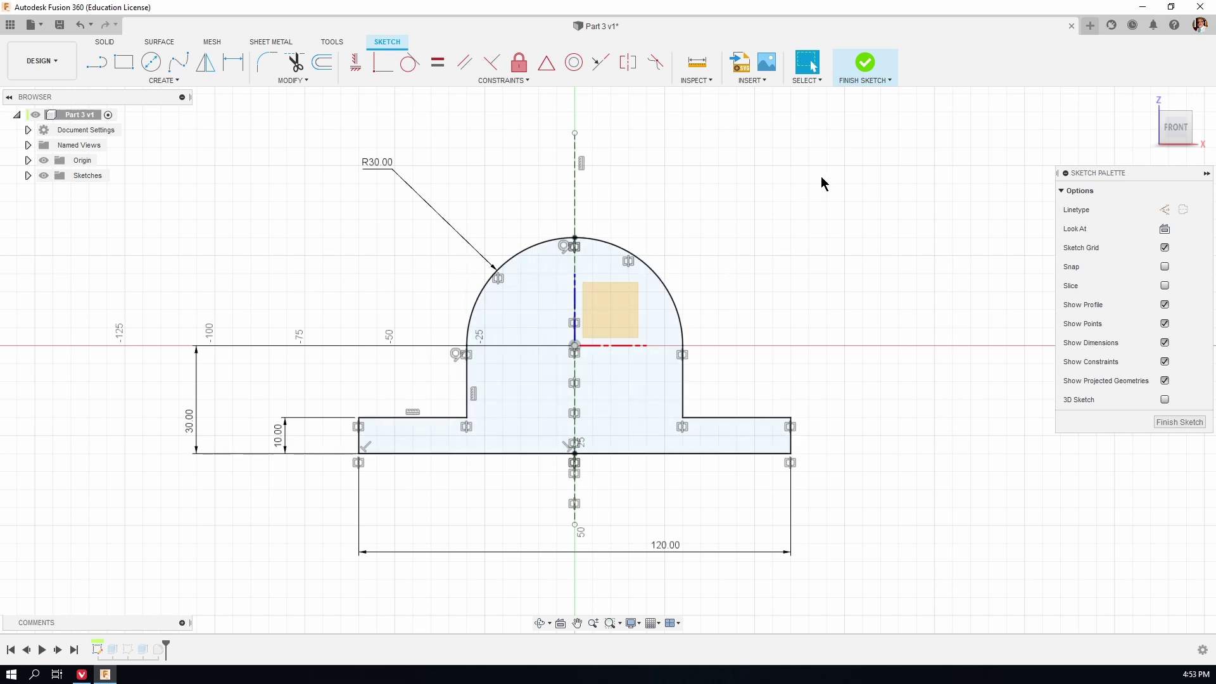
pyautogui.click(865, 63)
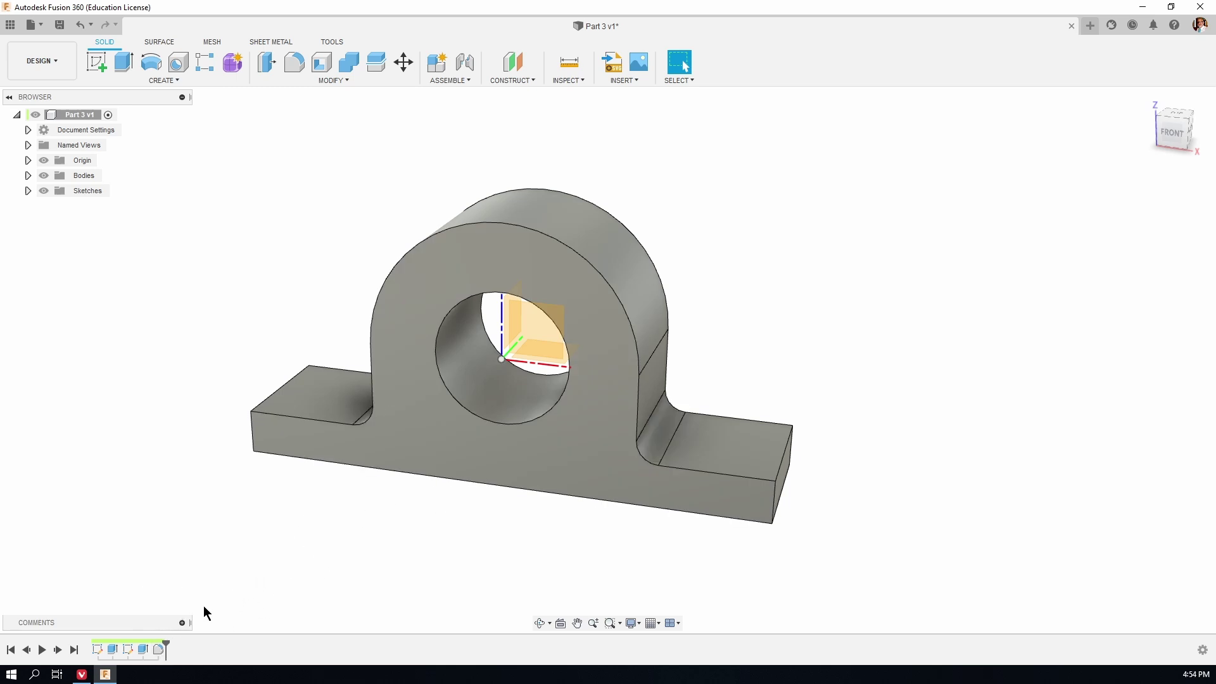
# Edit the fillet feature in the timeline and change its radius to 4 mm.
pyautogui.rightClick(156, 648)
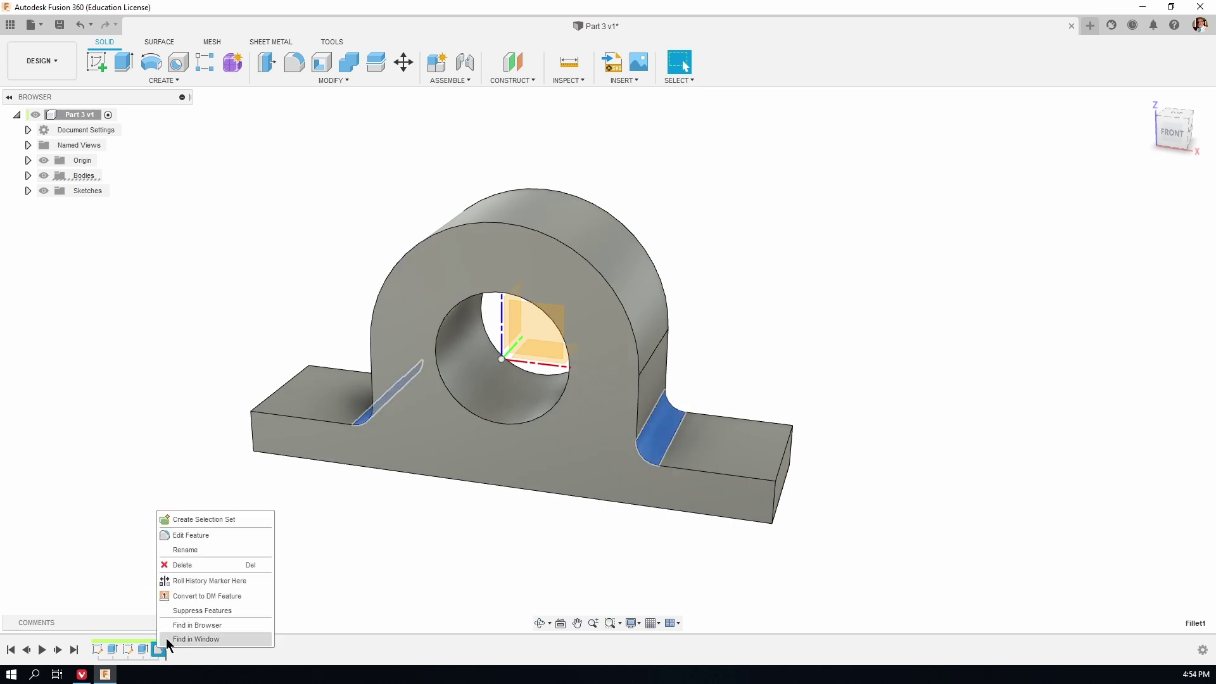
pyautogui.click(183, 533)
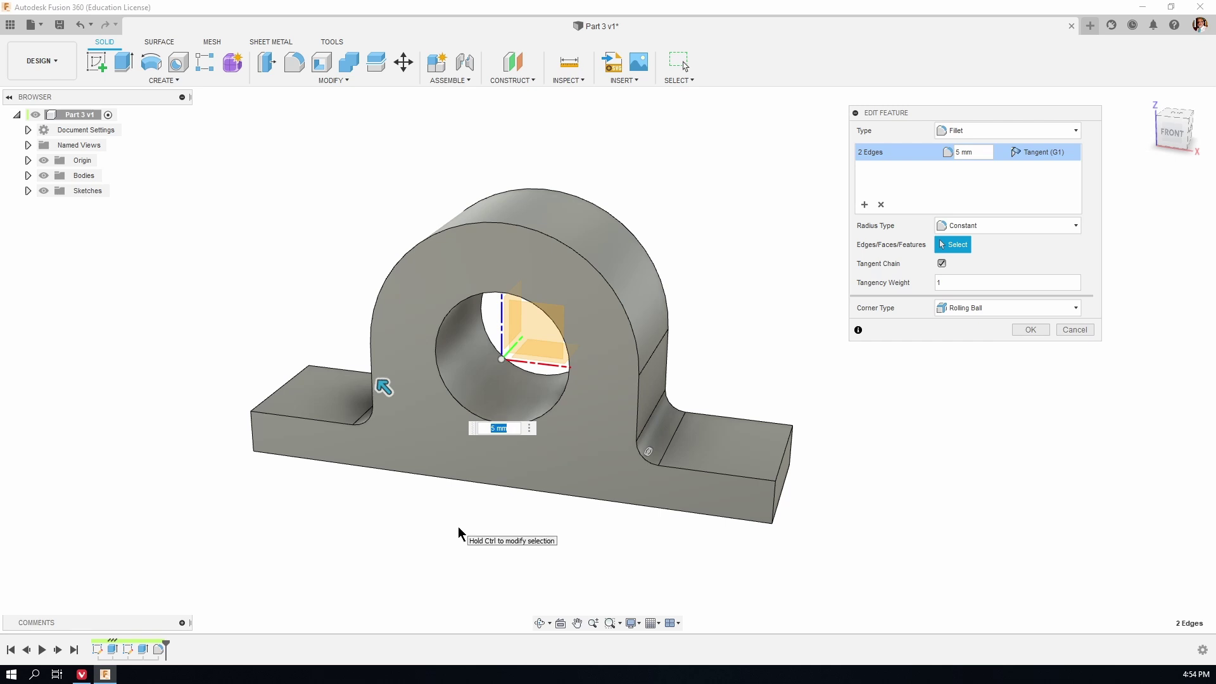
pyautogui.write('4')
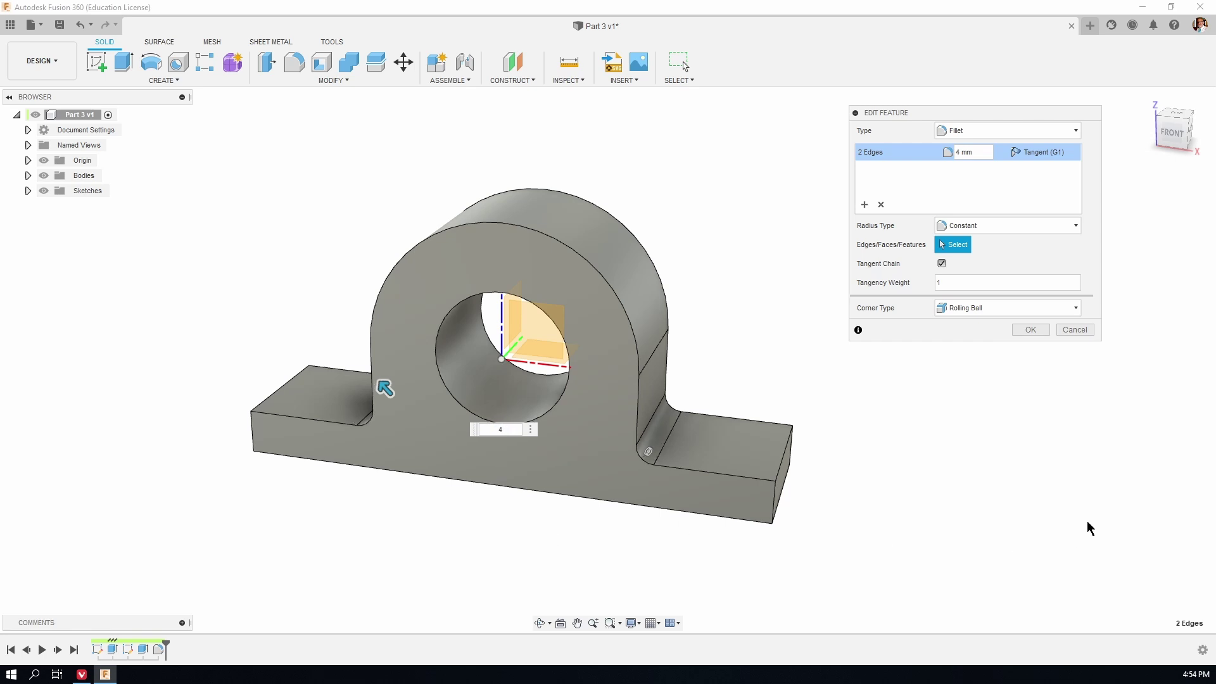
pyautogui.click(1038, 329)
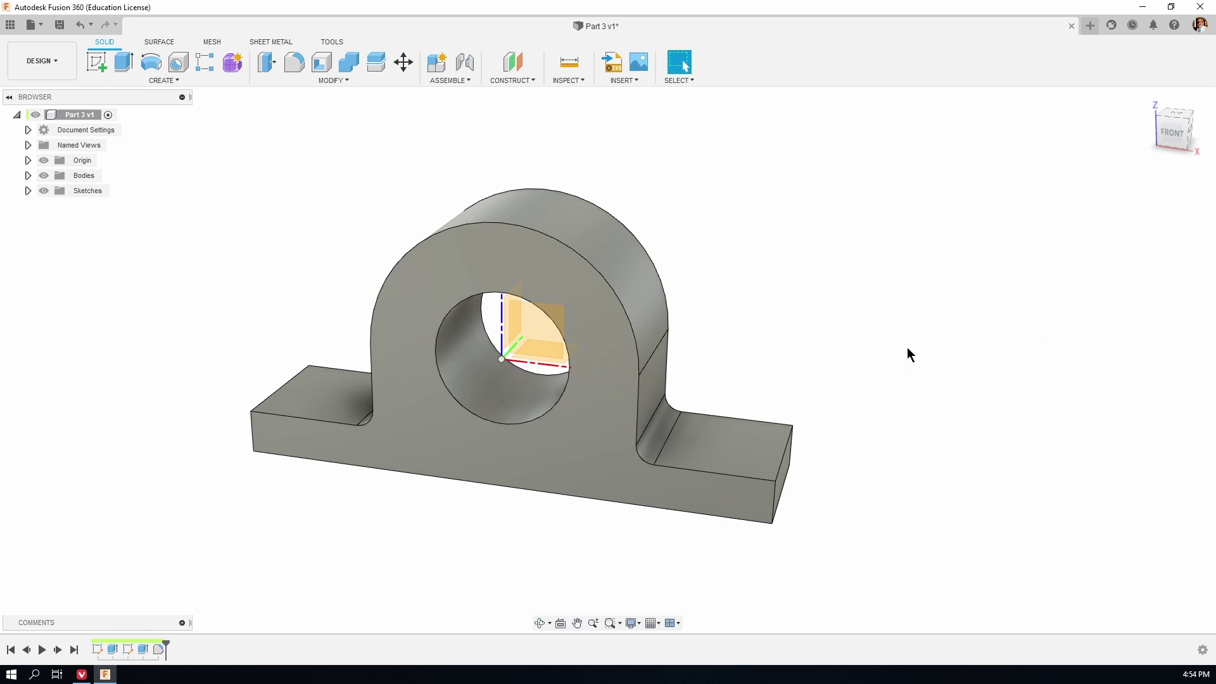
pyautogui.keyDown('shift'); pyautogui.moveTo(907, 347); pyautogui.dragTo(535, 607, button='middle'); pyautogui.keyUp('shift')
pyautogui.click(540, 622)
pyautogui.moveTo(543, 492)
pyautogui.mouseDown()
pyautogui.moveTo(528, 500)
pyautogui.moveTo(505, 475)
pyautogui.moveTo(591, 484)
pyautogui.moveTo(537, 487)
pyautogui.moveTo(540, 496)
pyautogui.moveTo(546, 480)
pyautogui.moveTo(516, 478)
pyautogui.moveTo(547, 488)
pyautogui.mouseUp()
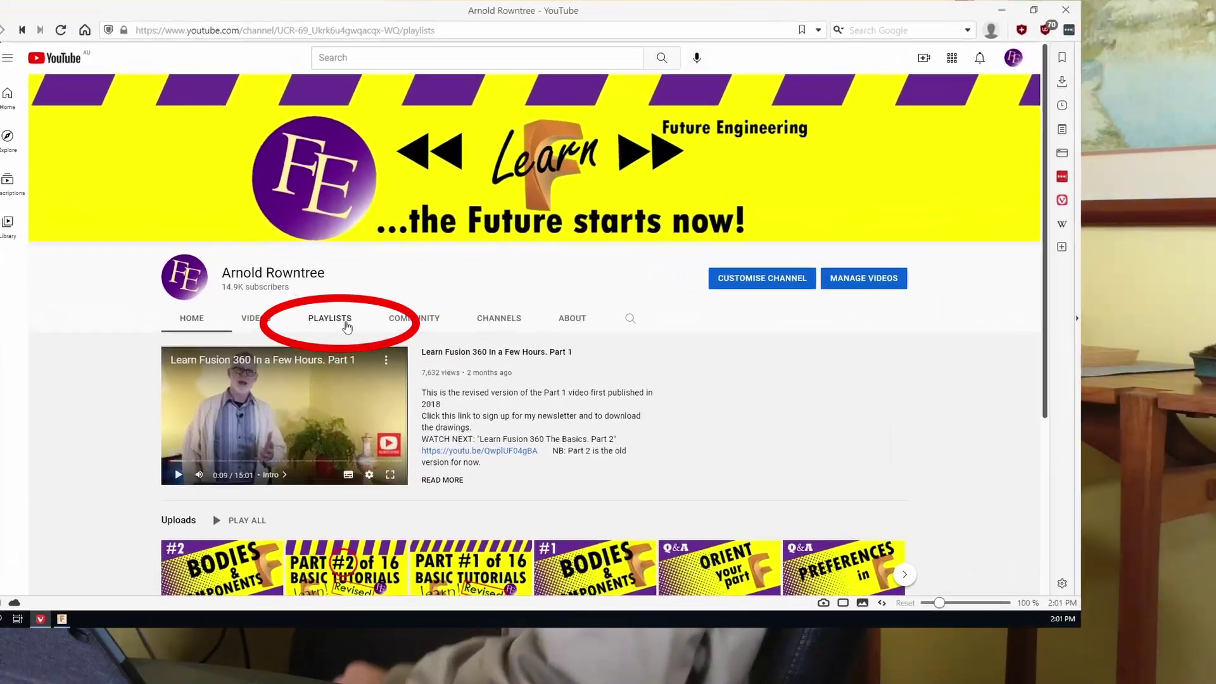
# Open the channel's Playlists tab and view the full Fusion 360 Basic Tutorials playlist.
pyautogui.click(347, 327)
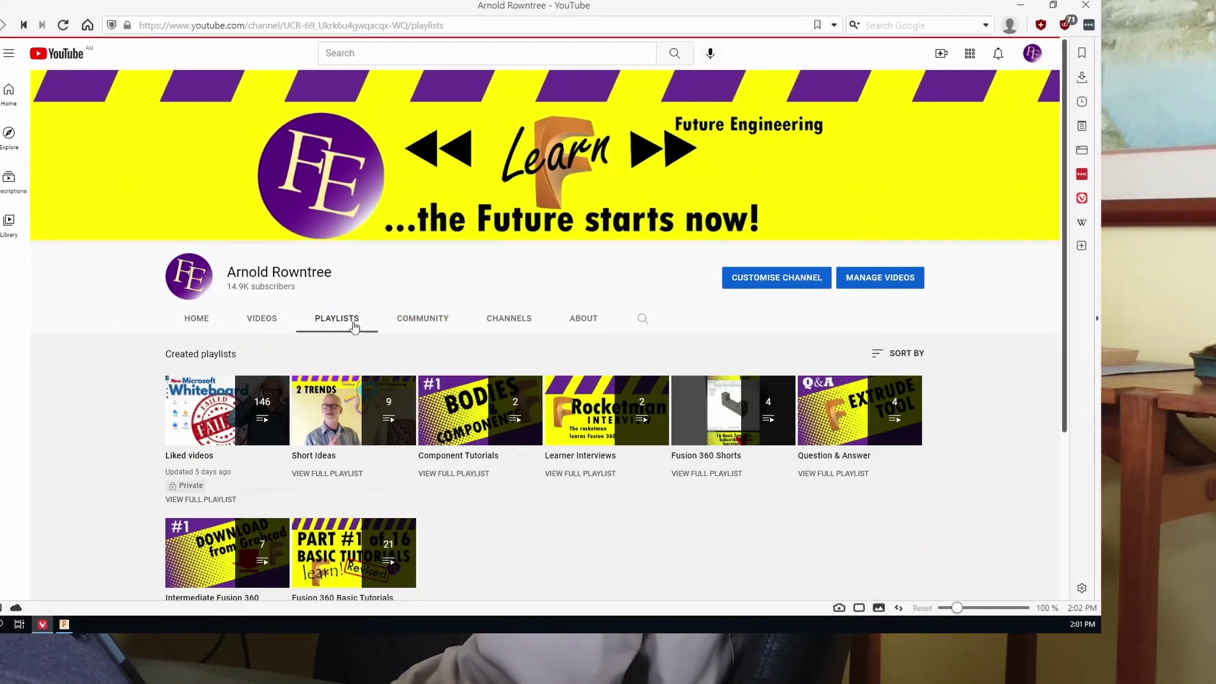
pyautogui.scroll(-3, 452, 461)
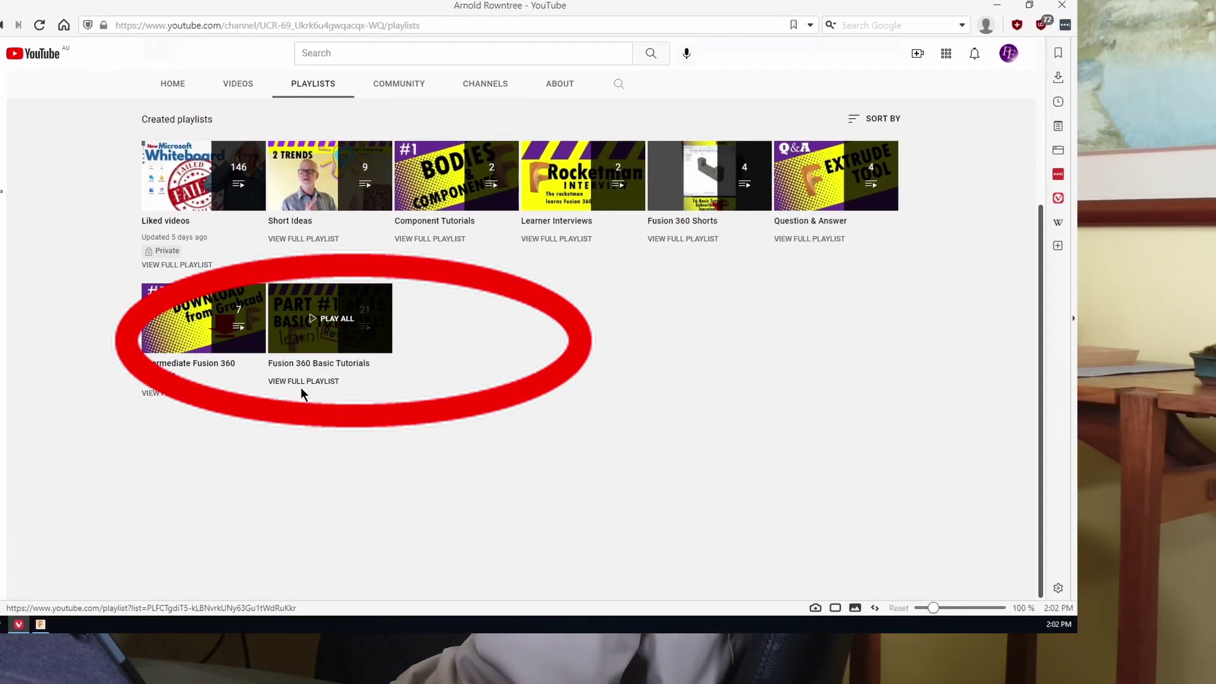
pyautogui.click(314, 386)
pyautogui.scroll(-8, 431, 370)
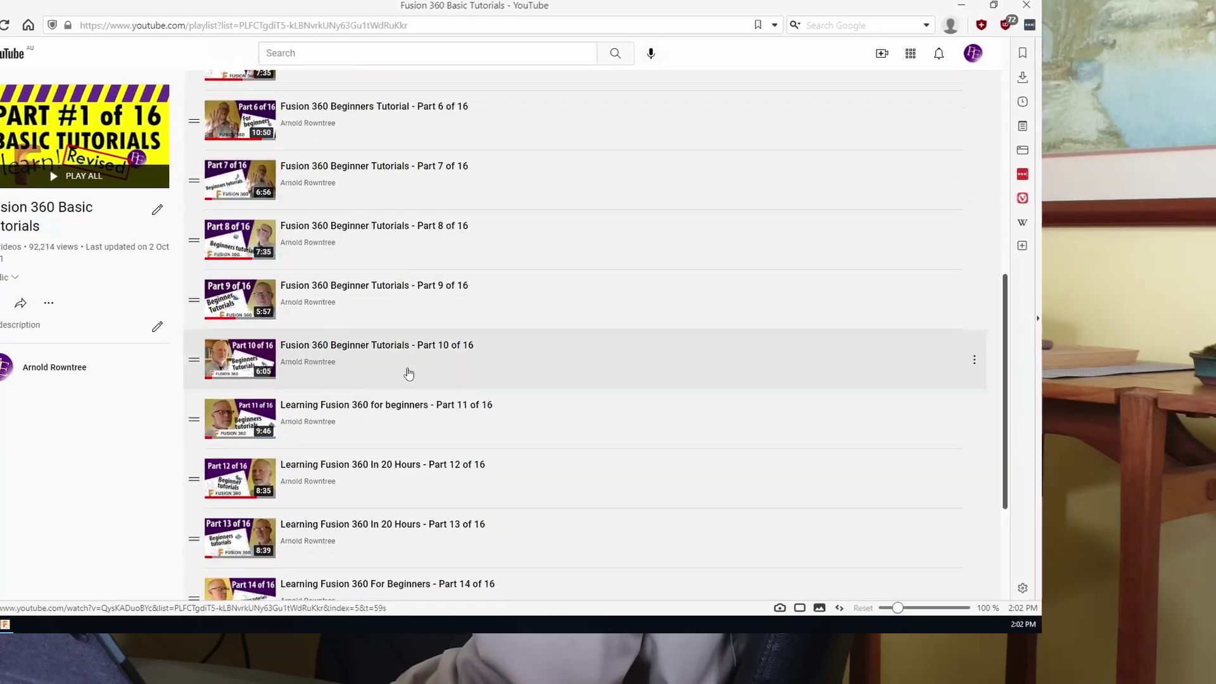
pyautogui.scroll(6, 408, 373)
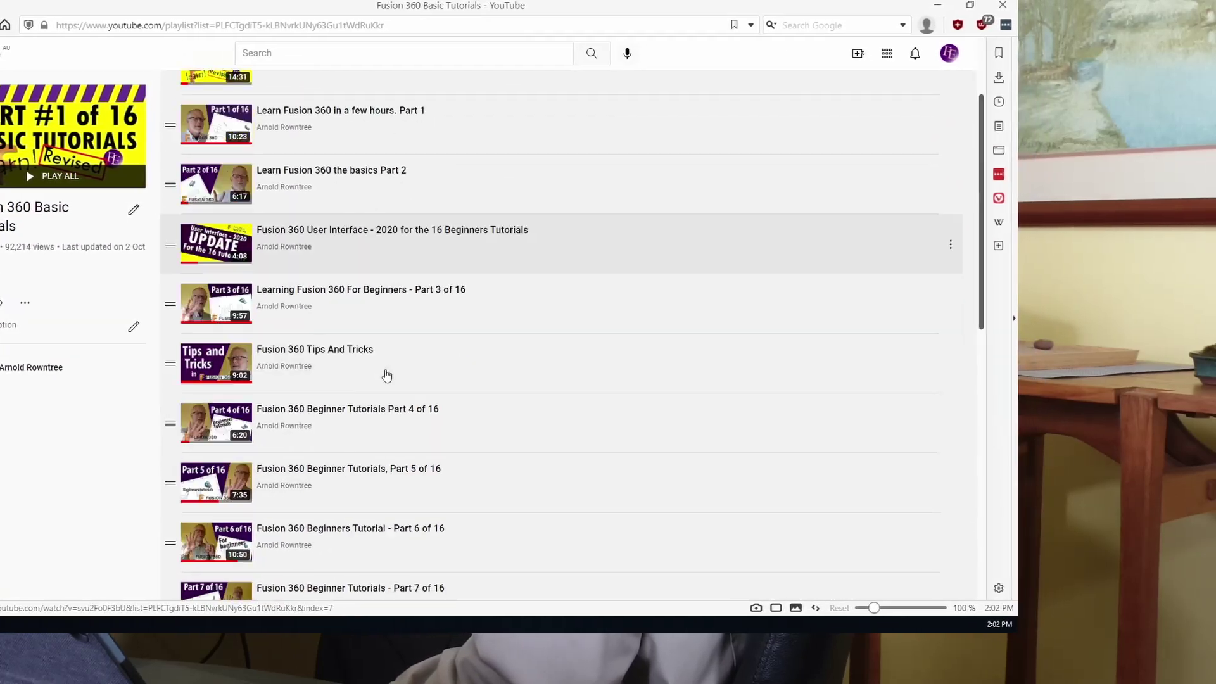
pyautogui.scroll(-10, 386, 375)
pyautogui.scroll(12, 374, 377)
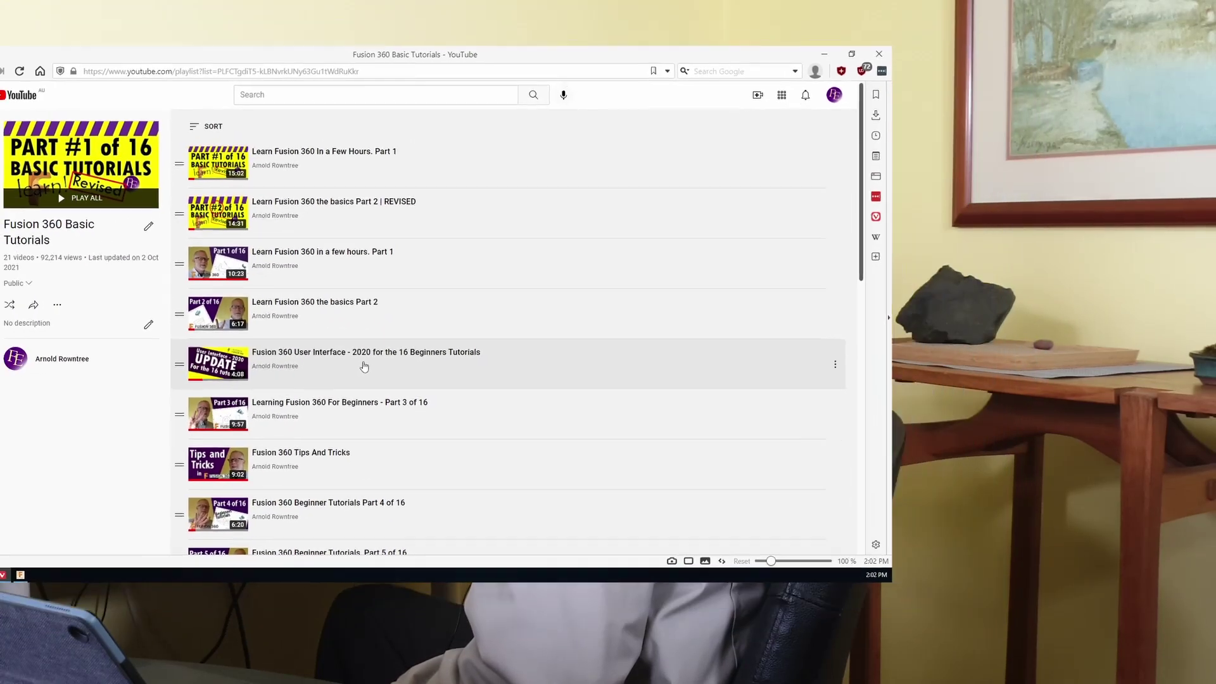